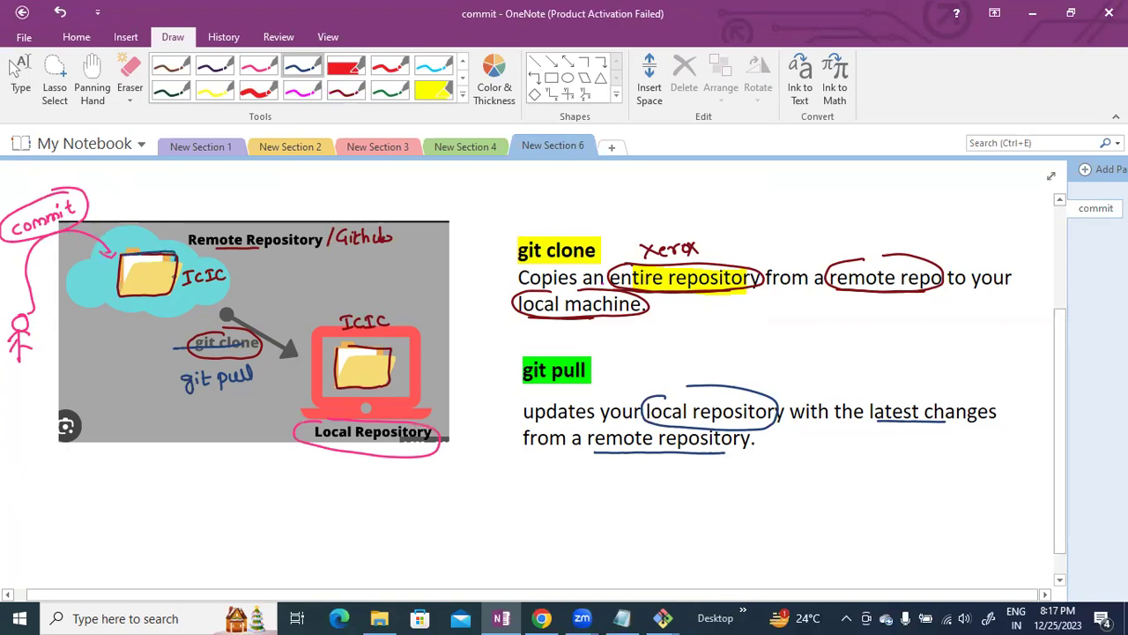
Outline the remote repository folder in blue ink, and circle the "git pull" heading and "remote repository" in its definition.
drag(115, 297, 116, 256)
mouse_move(511, 367)
mouse_down()
mouse_move(585, 385)
mouse_move(555, 343)
mouse_up()
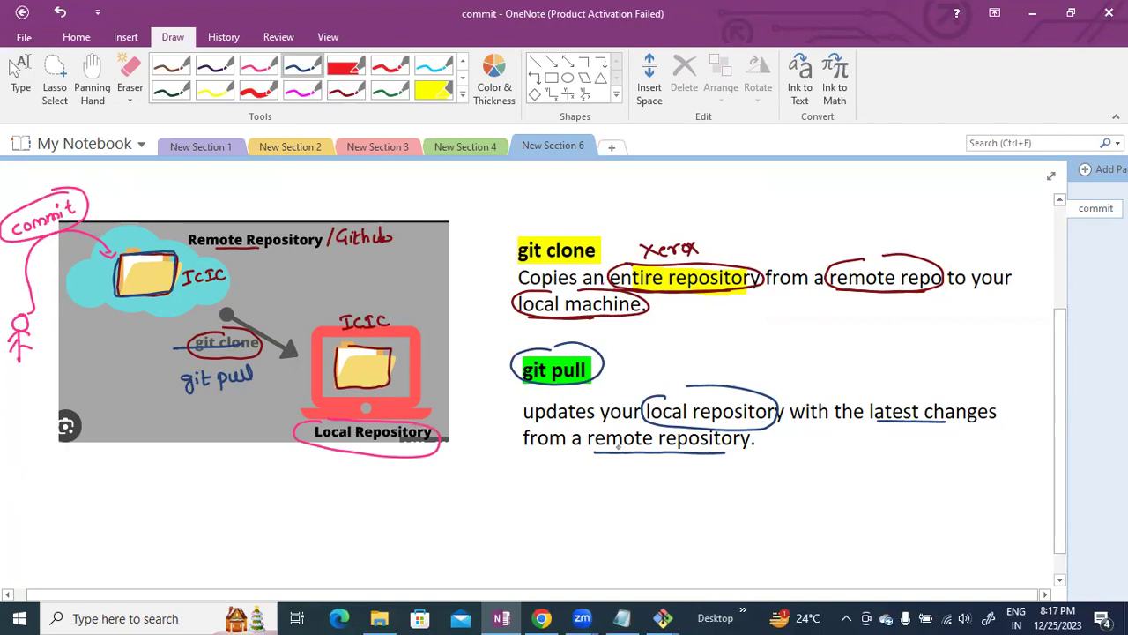
mouse_move(586, 445)
mouse_down()
mouse_move(663, 454)
mouse_move(749, 437)
mouse_move(646, 421)
mouse_up()
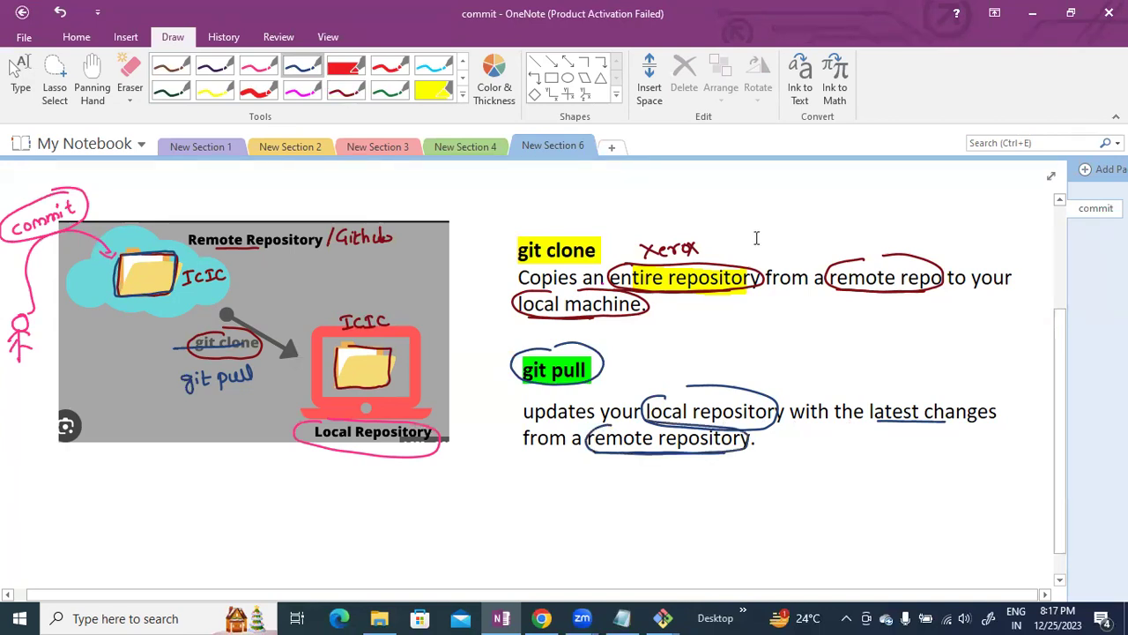
In Chrome, open f1.txt of the GitHub icic_bank repository for editing and add "content in 4th line" as line 4.
click(541, 618)
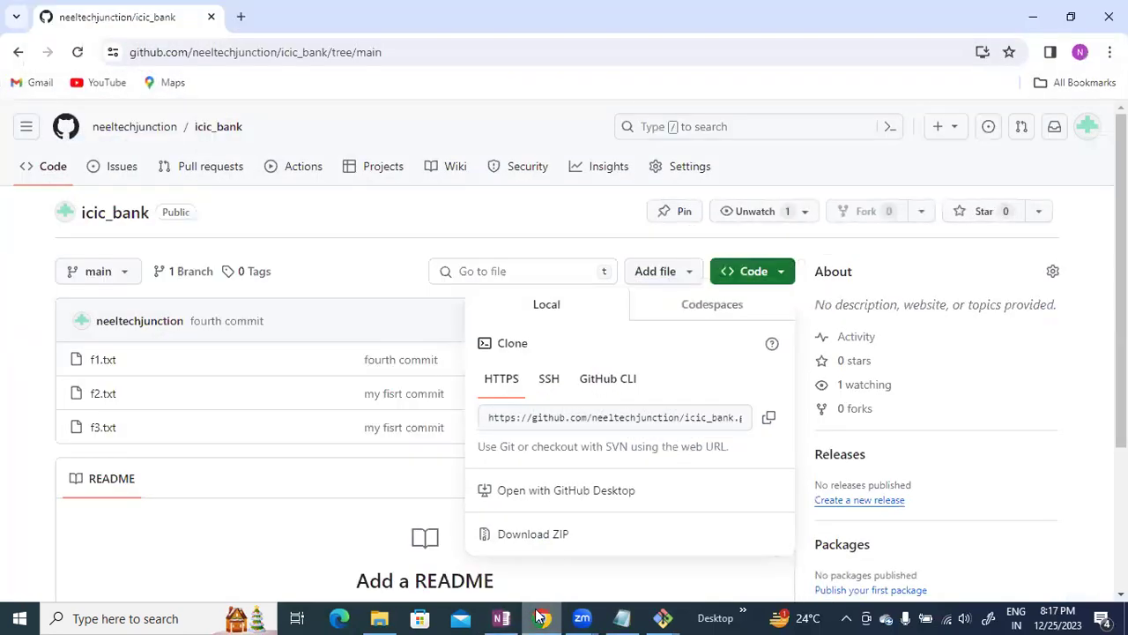
click(300, 219)
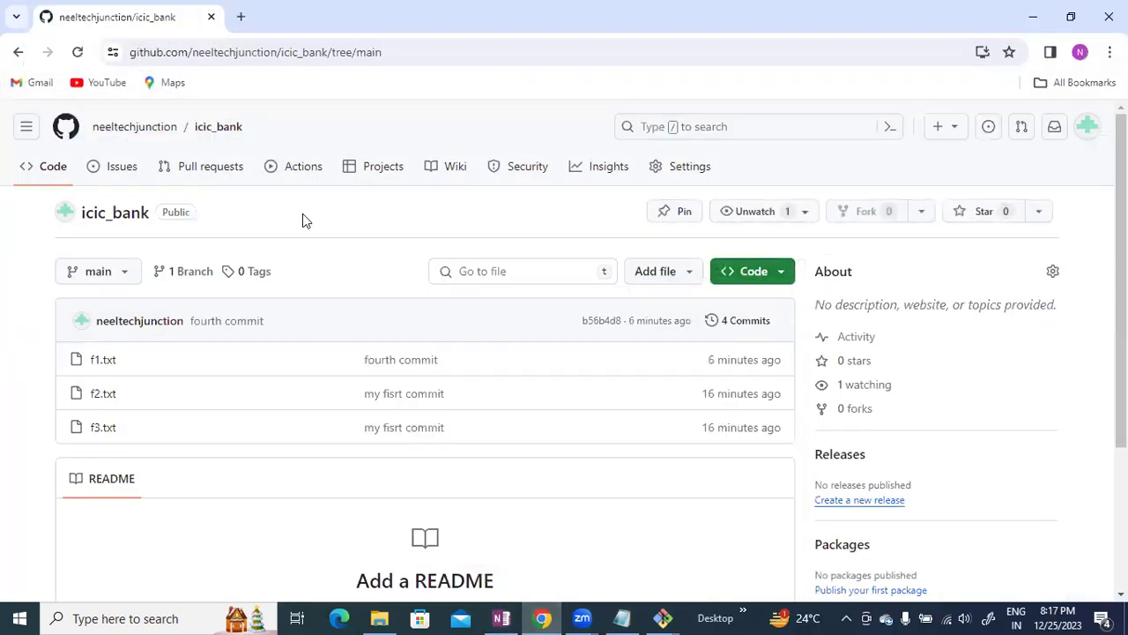
click(100, 368)
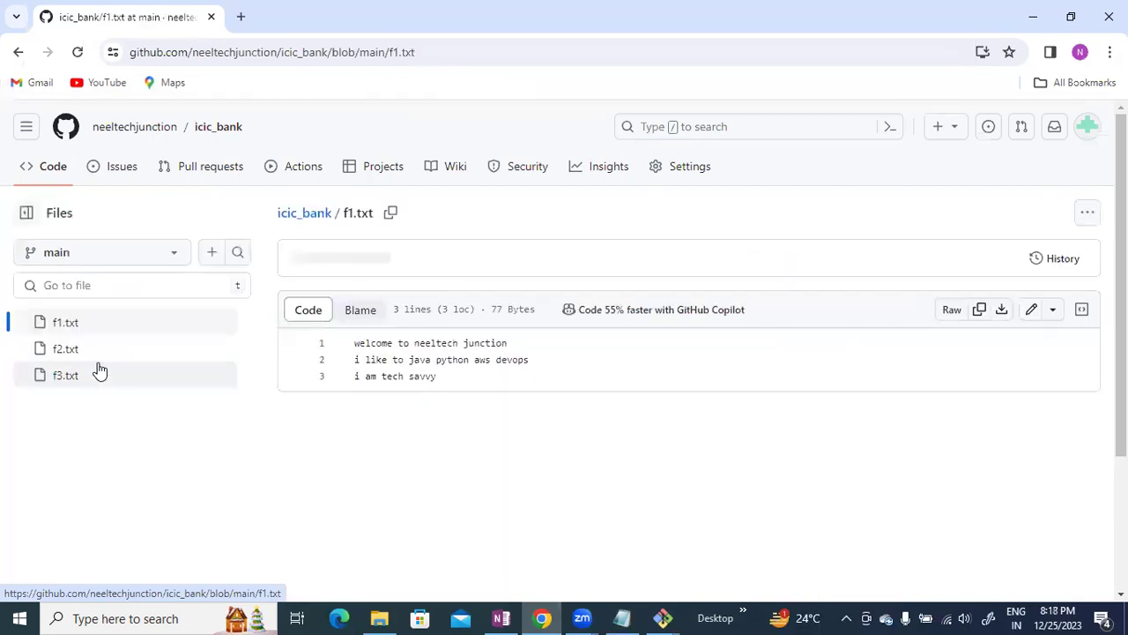
click(1031, 313)
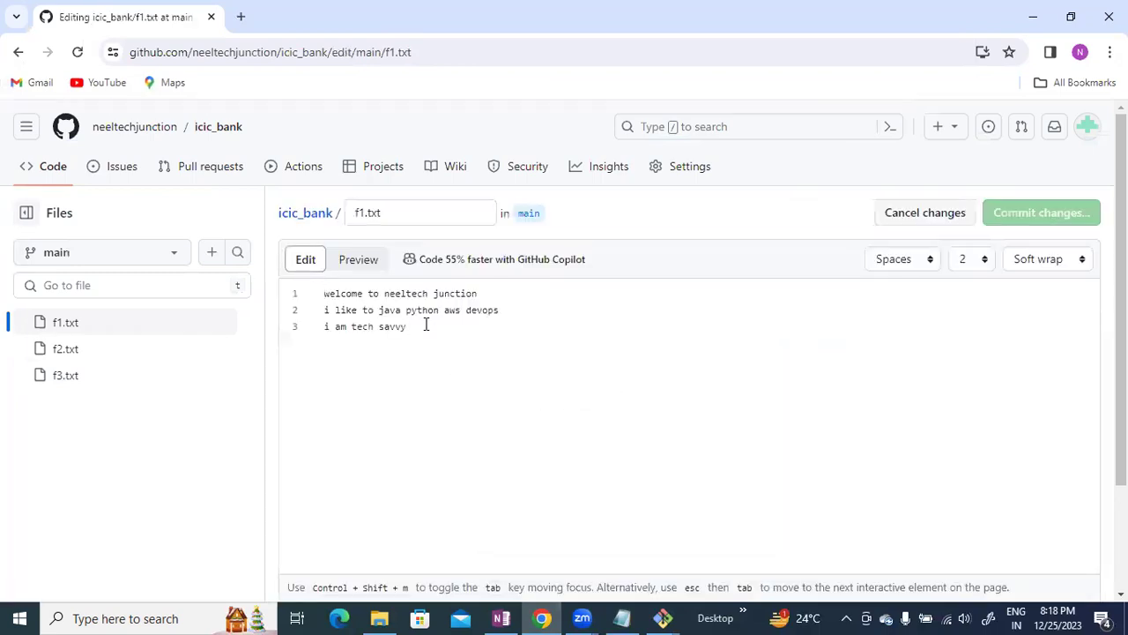
click(426, 325)
key(Return)
text(content in 4th line)
Commit the f1.txt change directly to the main branch with the message "Update f1.txt" and return to the icic_bank repository page.
click(1030, 212)
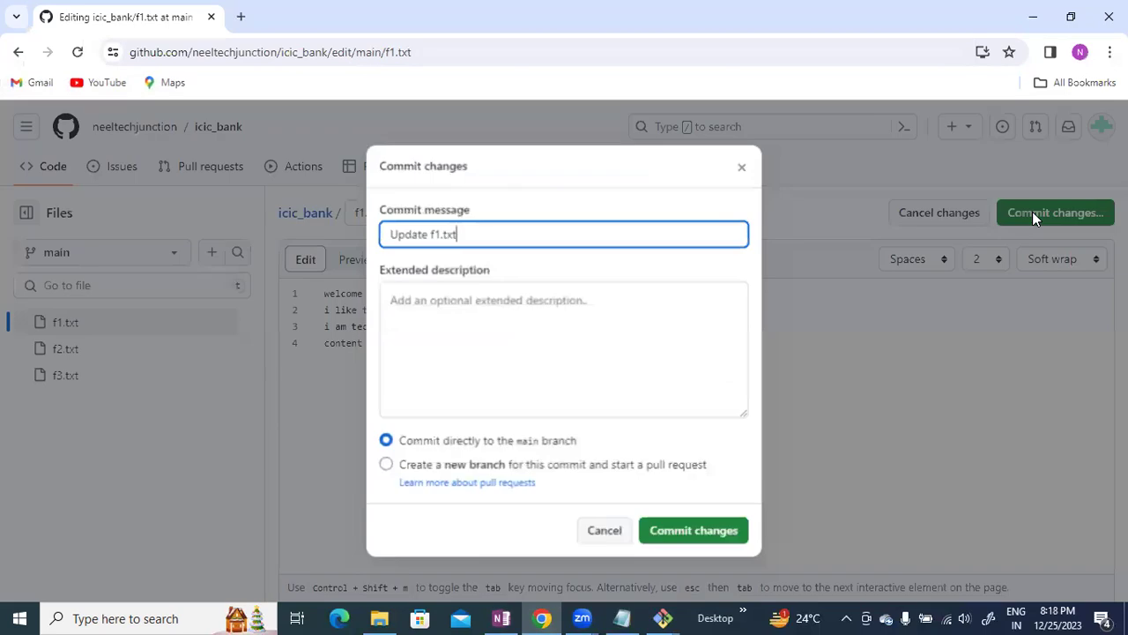
click(680, 522)
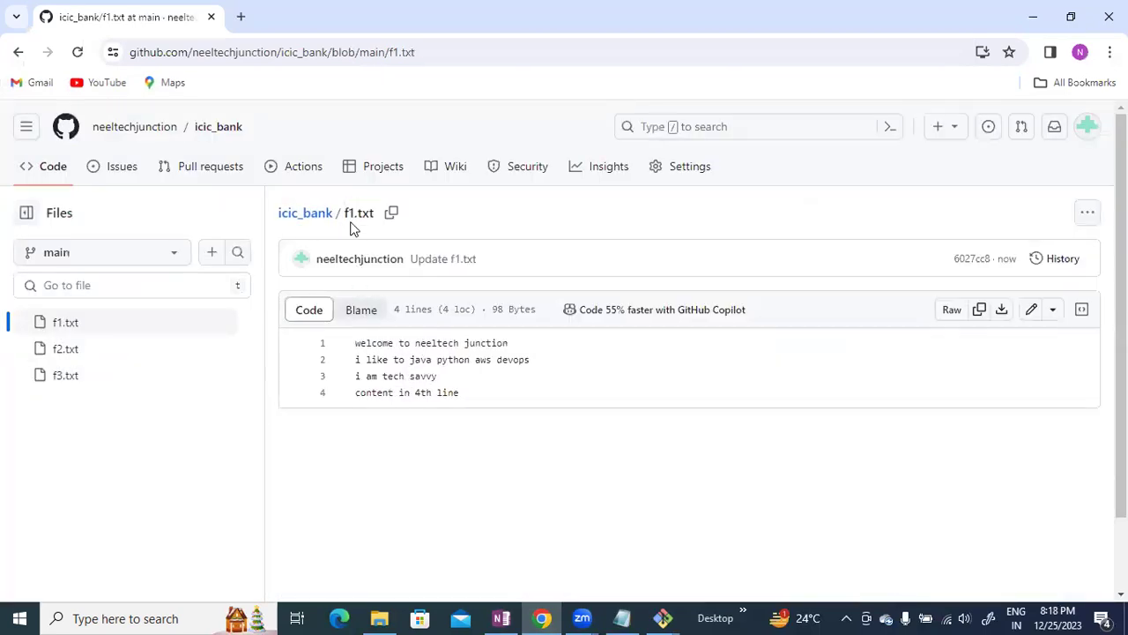
drag(374, 214, 344, 214)
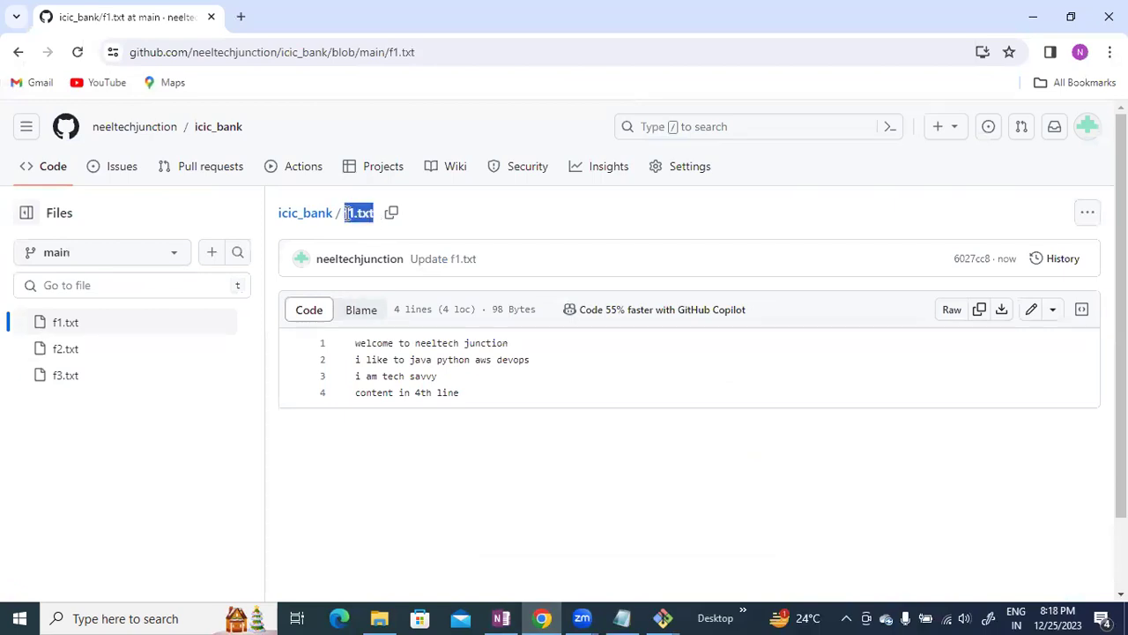
click(300, 224)
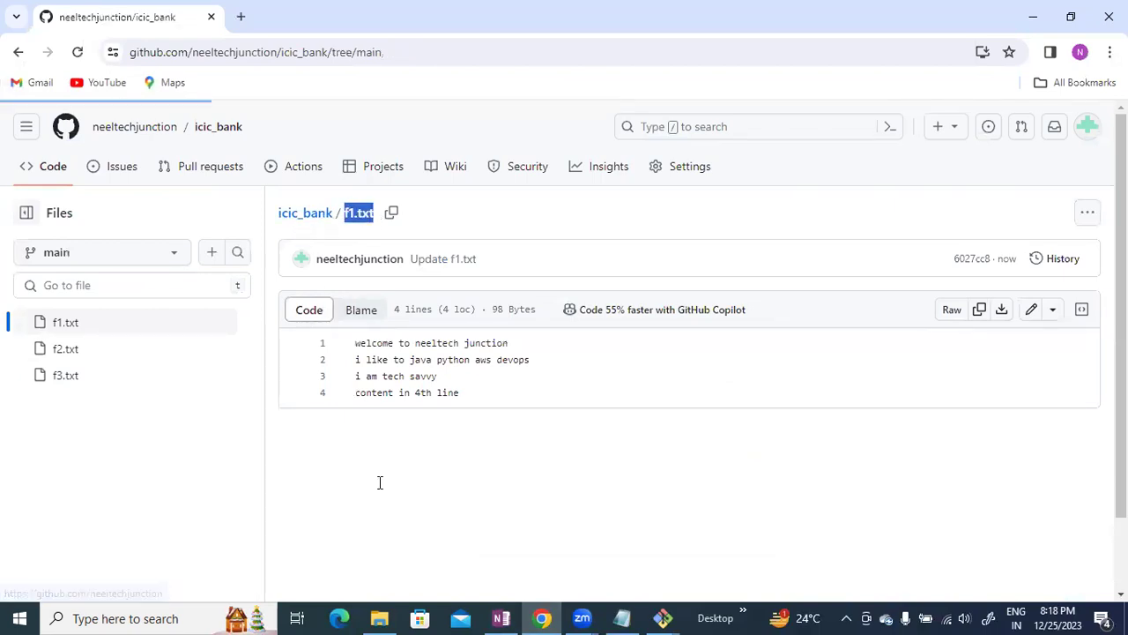
In File Explorer, open the local f1 file in mynewfolder's icic_bank folder to check its content, and close it.
click(379, 617)
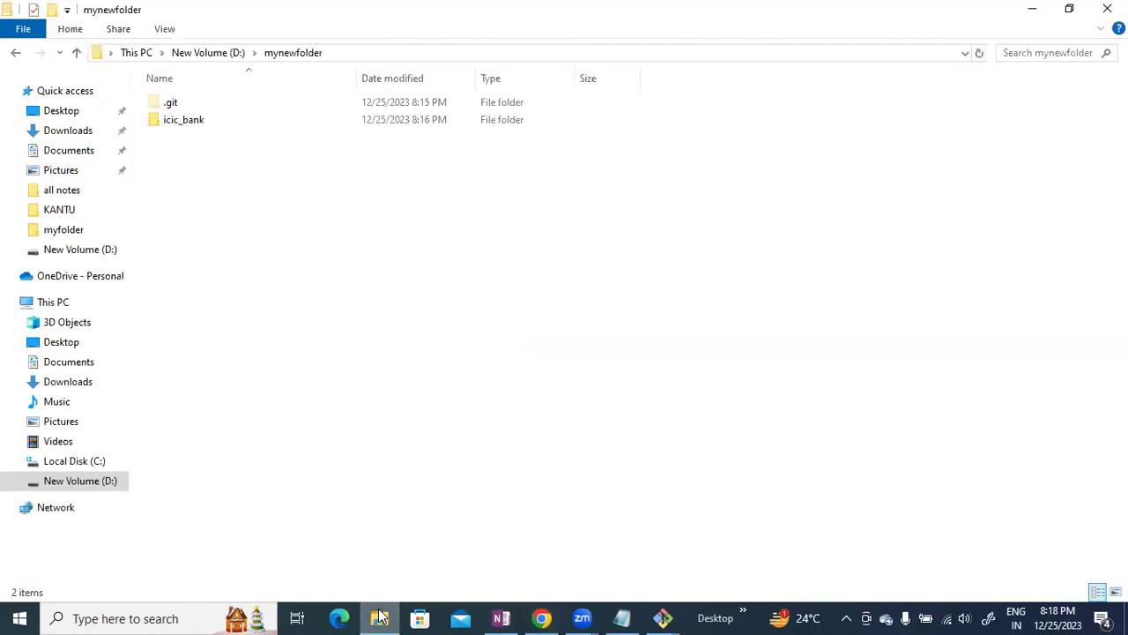
double_click(202, 116)
double_click(194, 121)
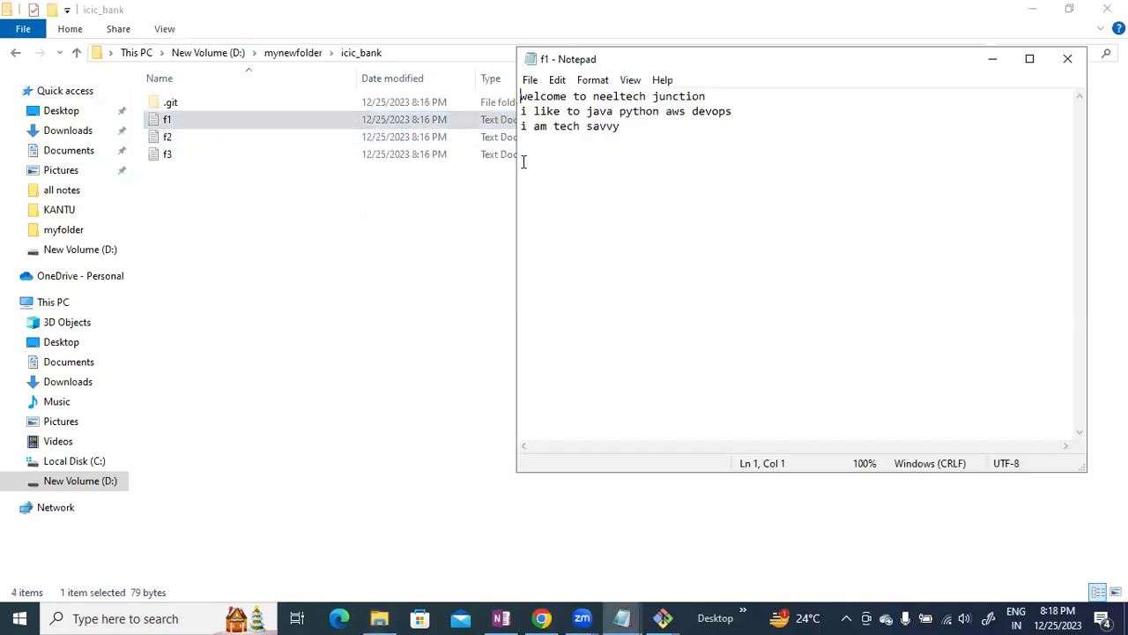
click(1067, 58)
Run git pull in the Git Bash window for mynewfolder/icic_bank.
click(663, 617)
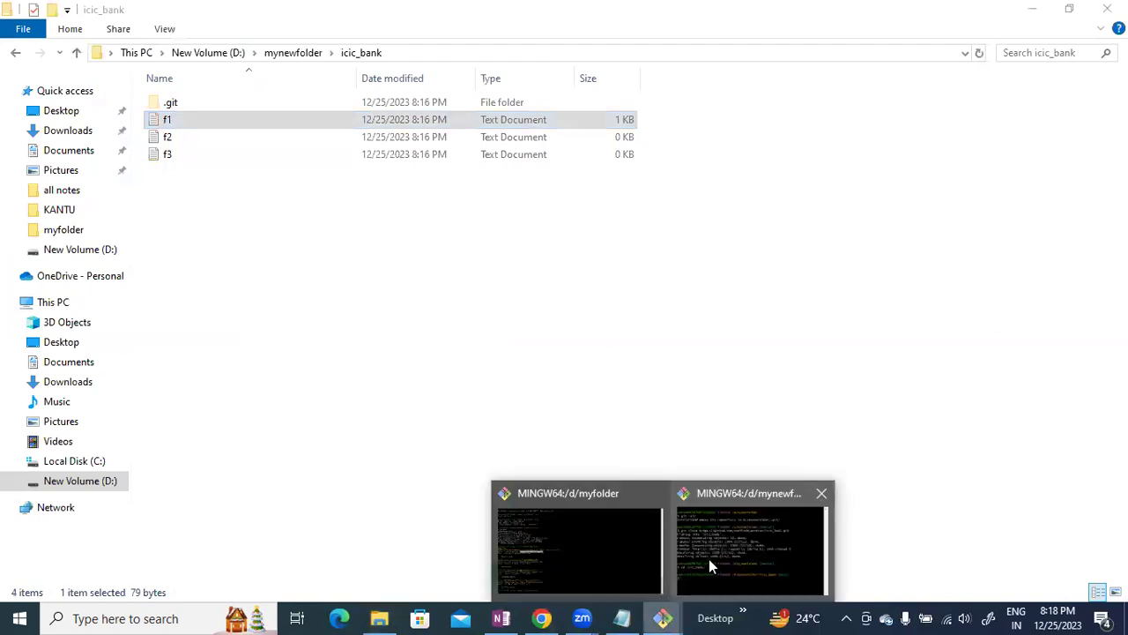
click(709, 559)
text(git pull)
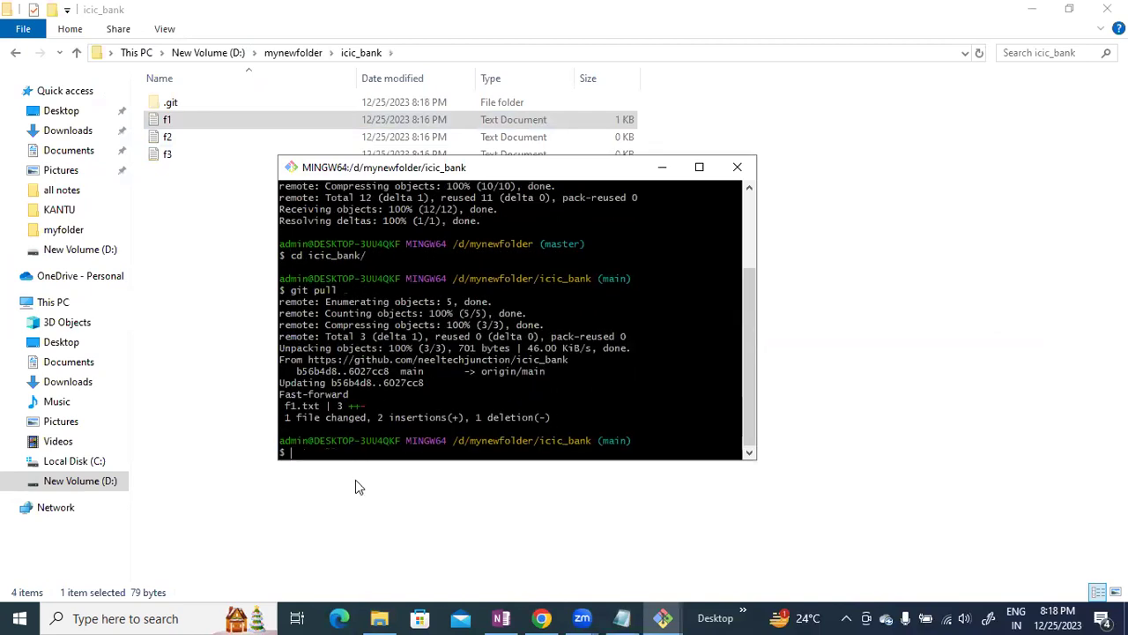
Reopen the local f1 file to check its fourth line after the pull, and close it.
double_click(179, 119)
drag(657, 141, 520, 141)
click(1067, 58)
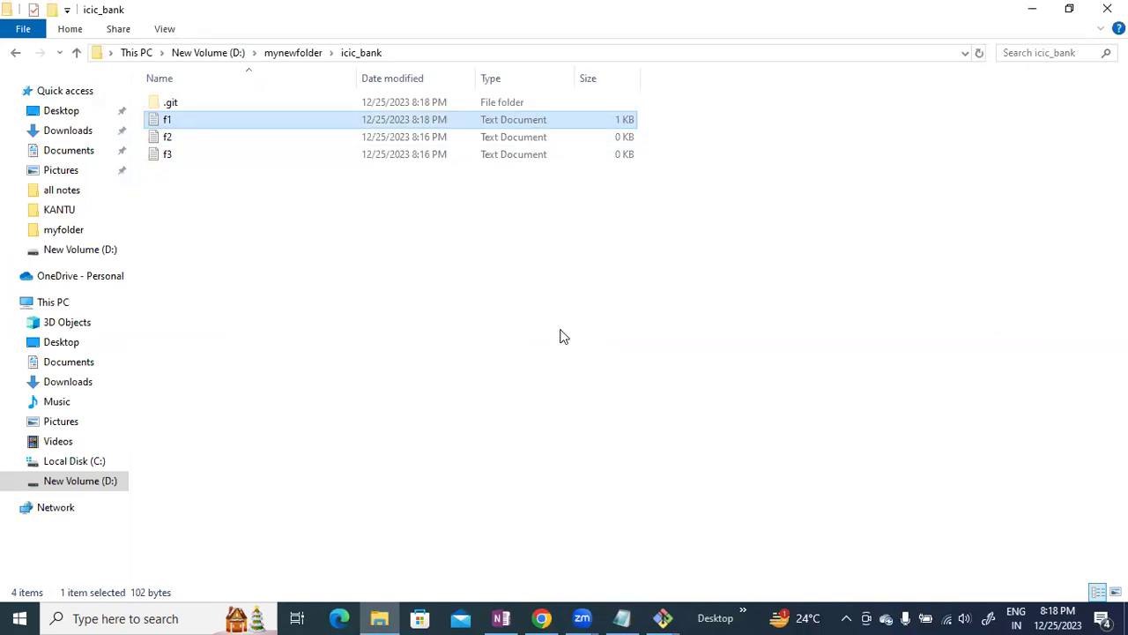
On OneNote's New Section 1 agenda, underline "git clone" and "git pull", circle "git pull" and "git help", and write a circled "MAN" above.
click(500, 616)
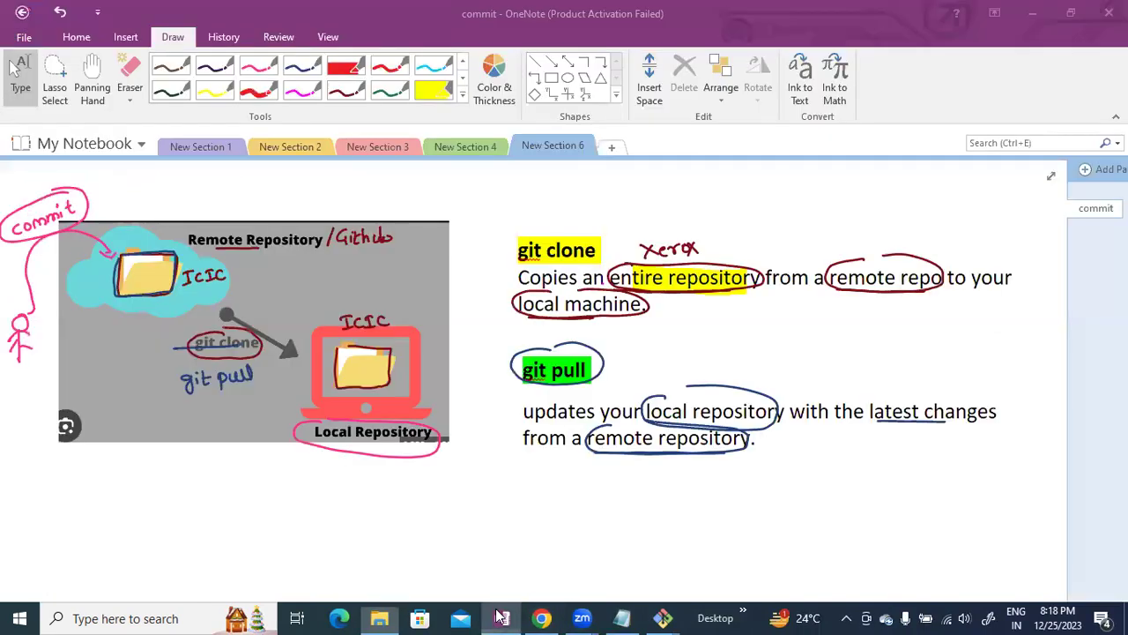
click(183, 149)
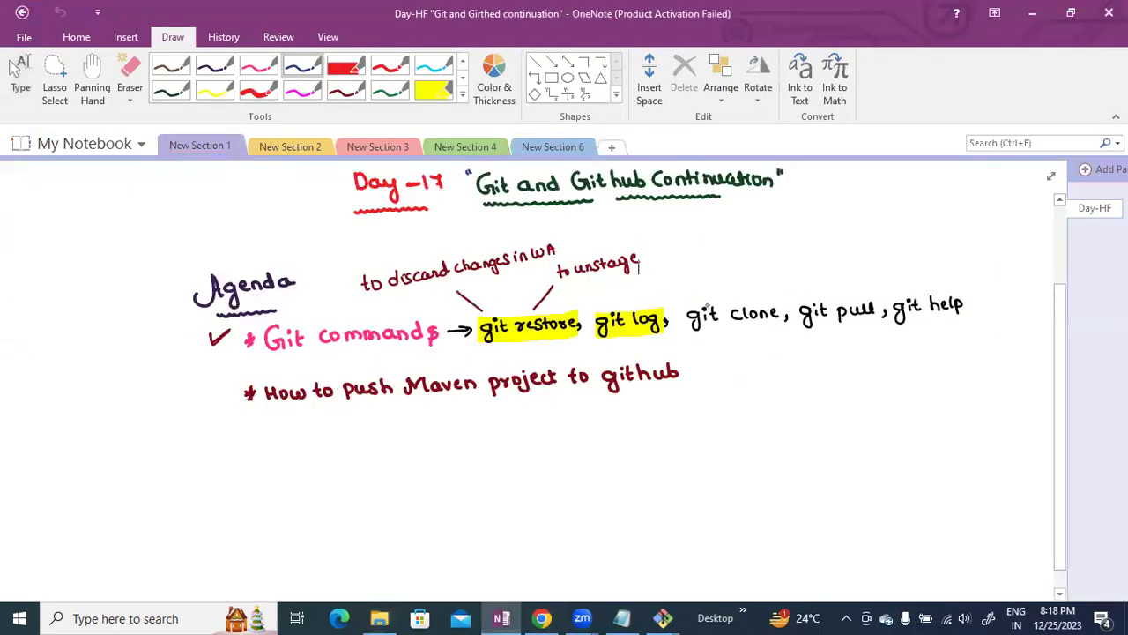
drag(689, 331, 856, 325)
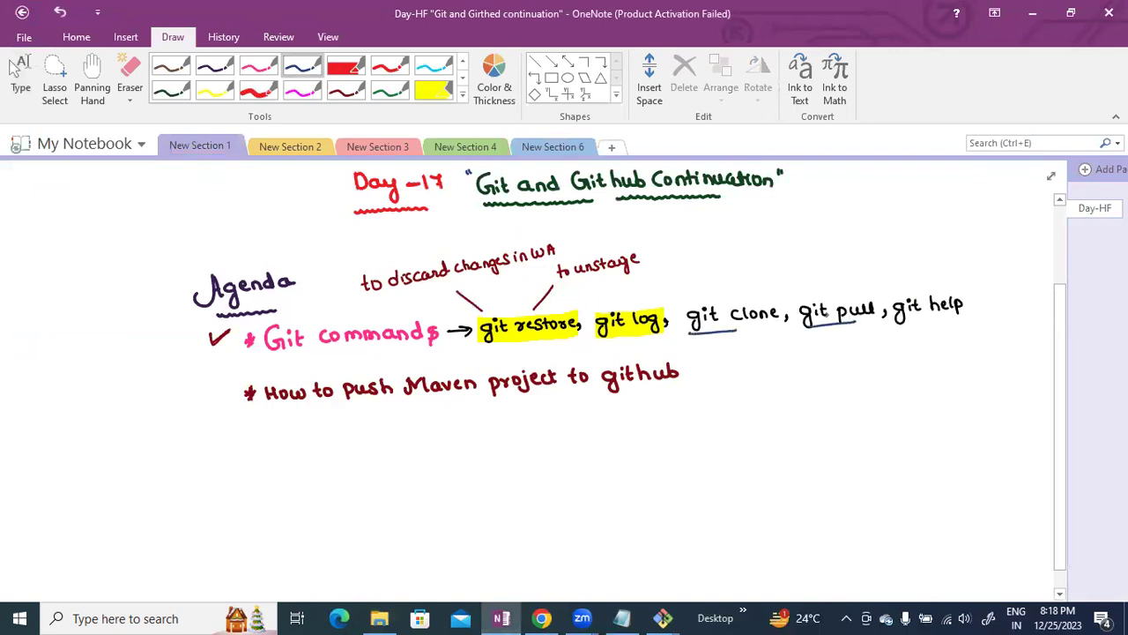
mouse_move(853, 323)
mouse_down()
mouse_move(874, 294)
mouse_move(831, 290)
mouse_up()
mouse_move(936, 283)
mouse_down()
mouse_move(888, 313)
mouse_move(970, 309)
mouse_move(934, 283)
mouse_up()
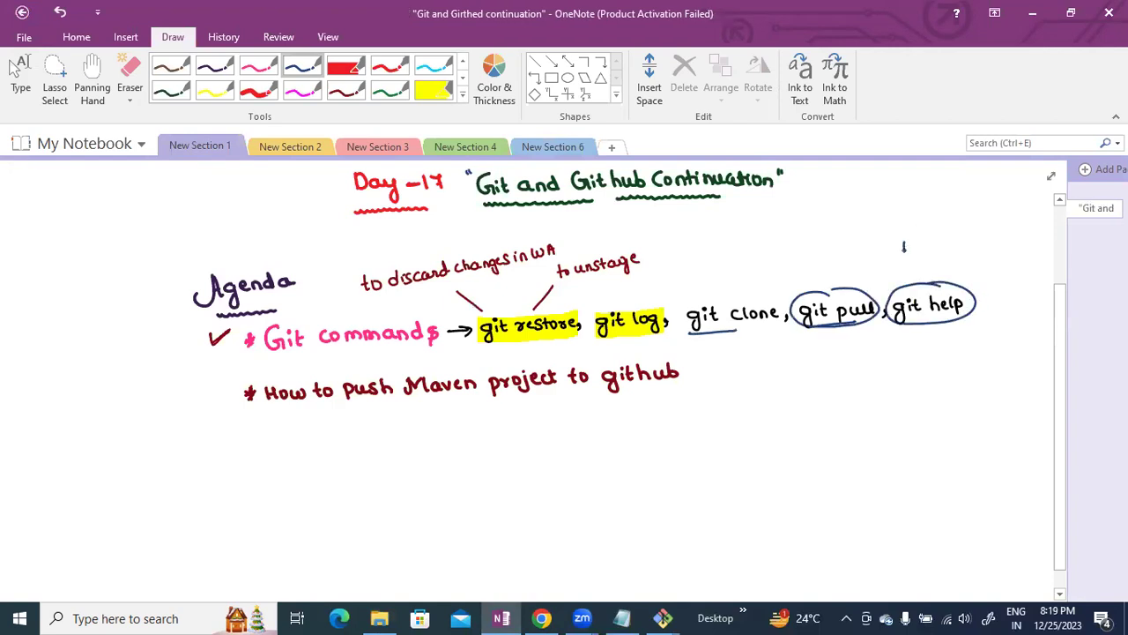
mouse_move(945, 221)
mouse_down()
mouse_move(907, 263)
mouse_move(925, 215)
mouse_up()
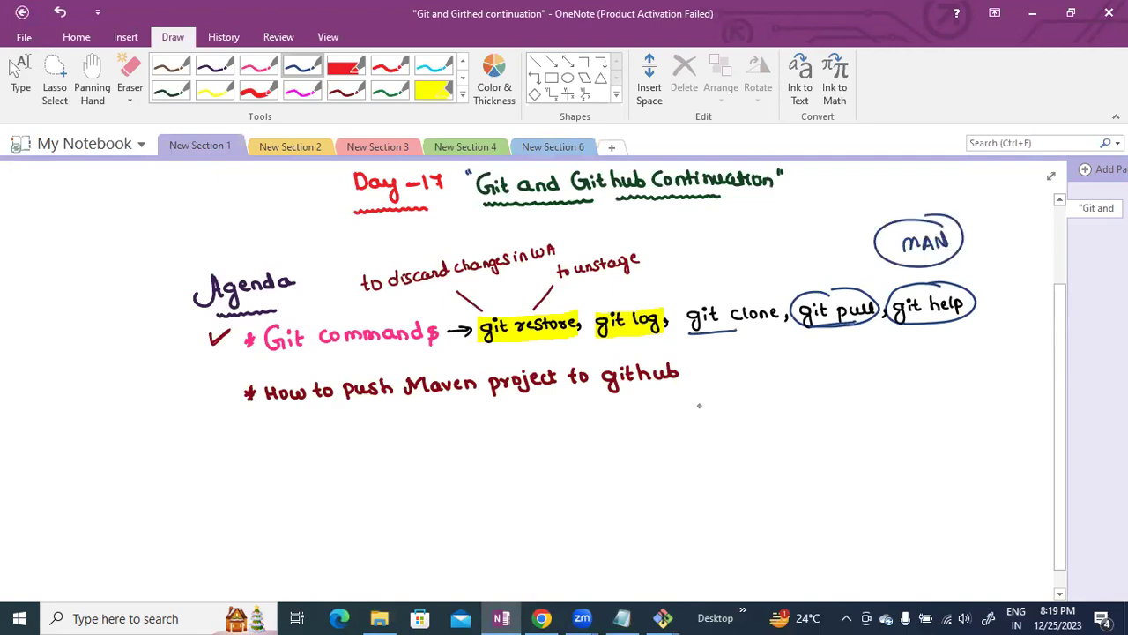
key(Escape)
Clear the mynewfolder Git Bash terminal and open the git pull manual page with git help pull.
click(662, 617)
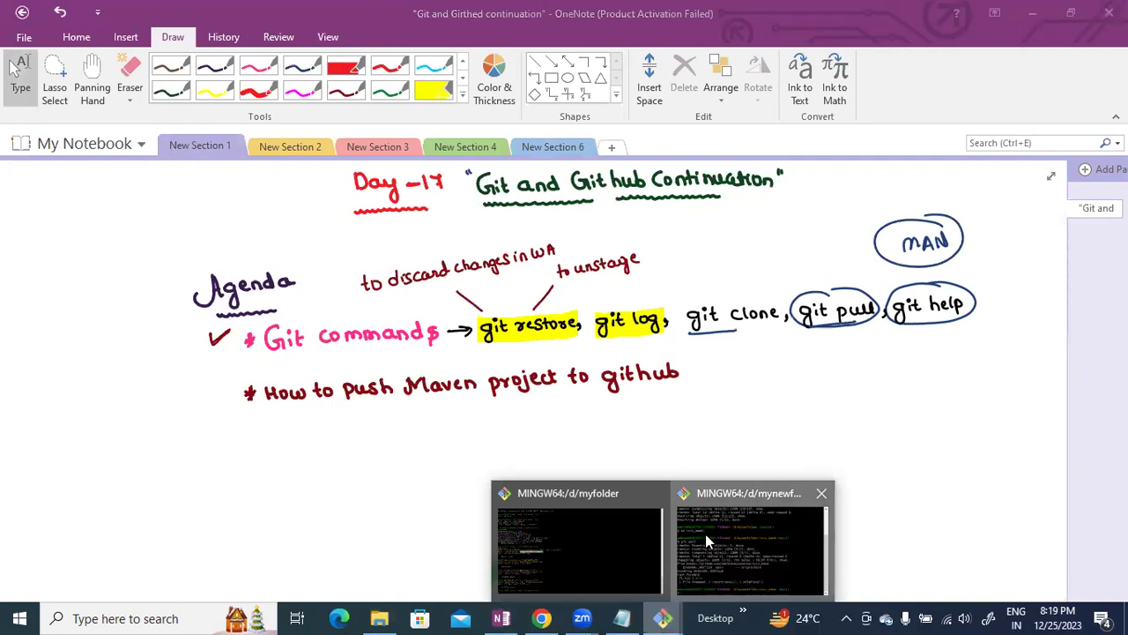
click(705, 533)
key(ctrl+l)
text(git help)
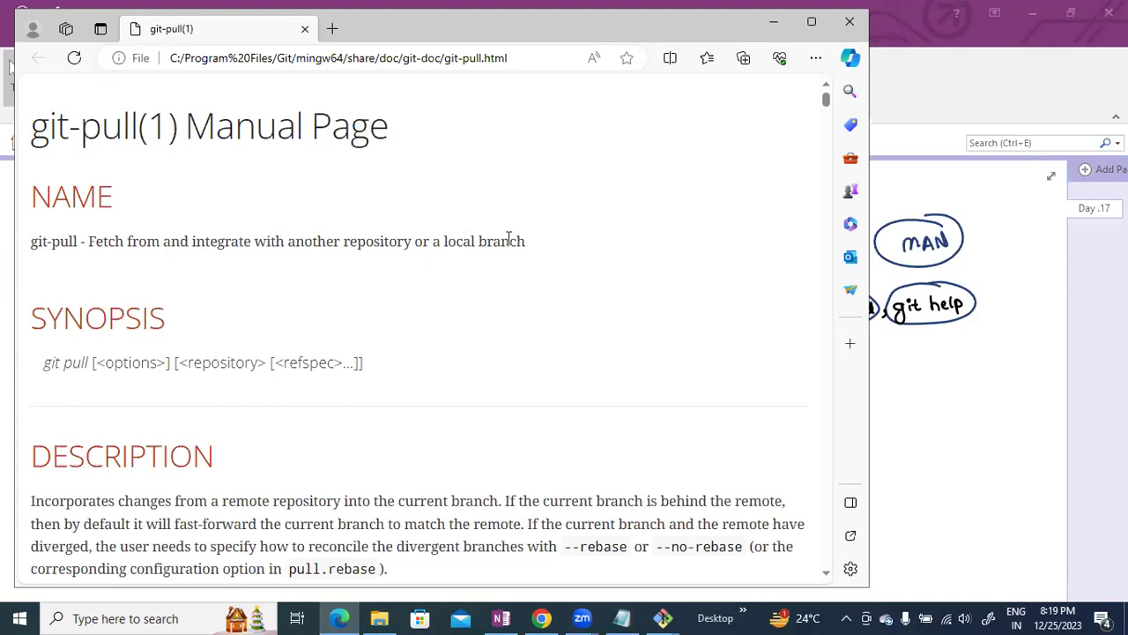
Skim the git pull manual down to the options related to merging, and close the manual and the terminal.
scroll(234, 226, down, 6)
scroll(234, 227, down, 15)
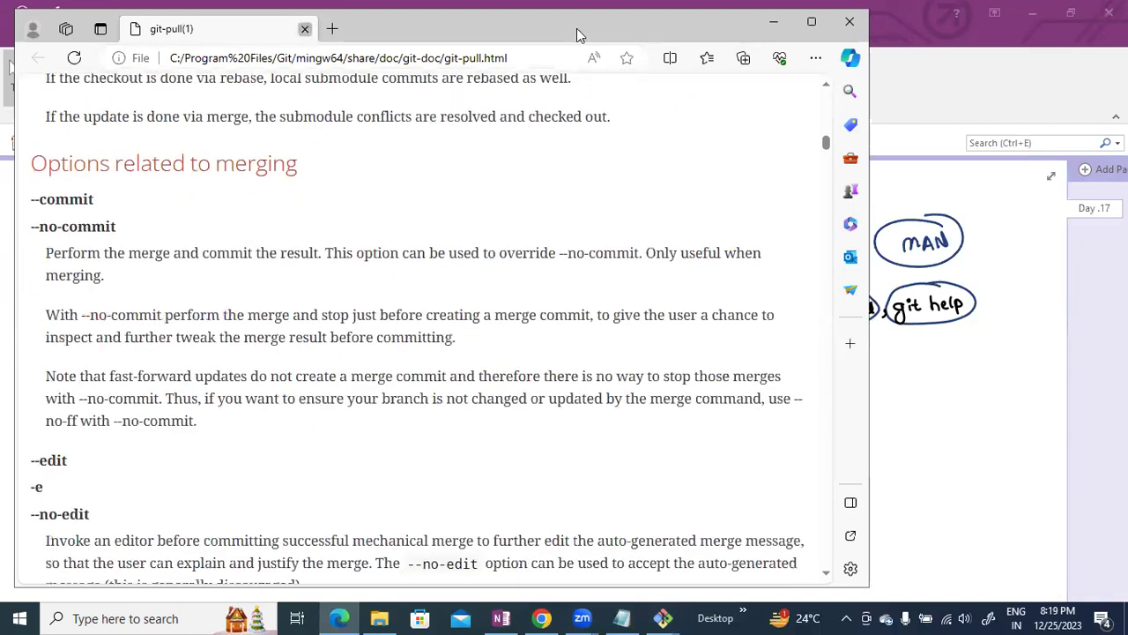
key(alt+F4)
click(737, 168)
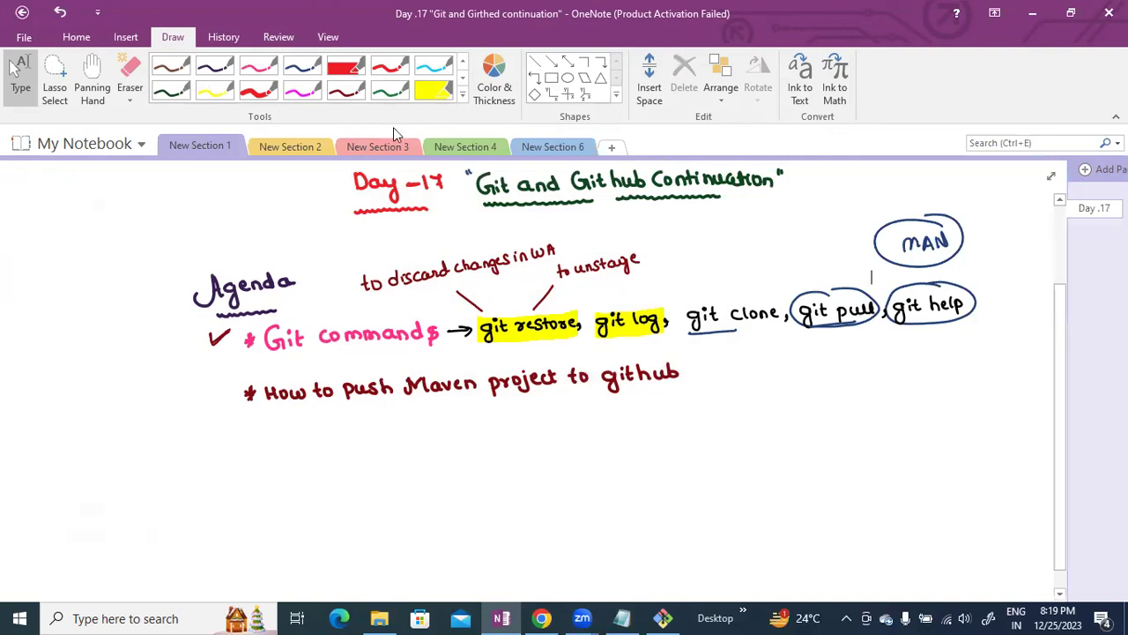
Switch to GitHub in Chrome and open the account's list of repositories.
click(379, 618)
click(379, 618)
click(542, 618)
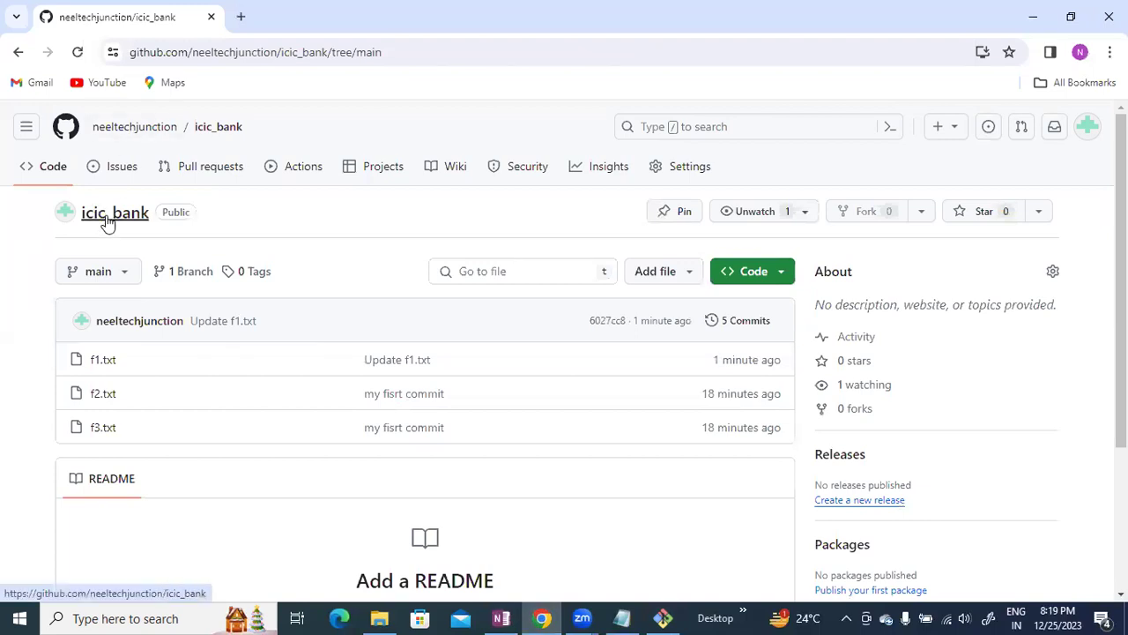
click(134, 132)
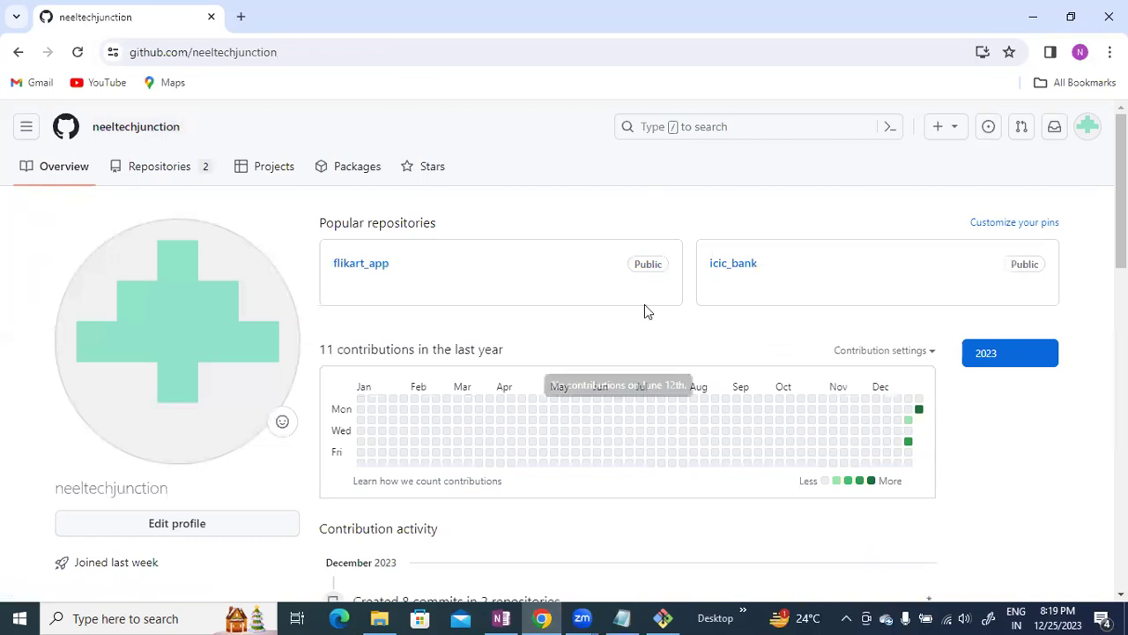
click(1085, 129)
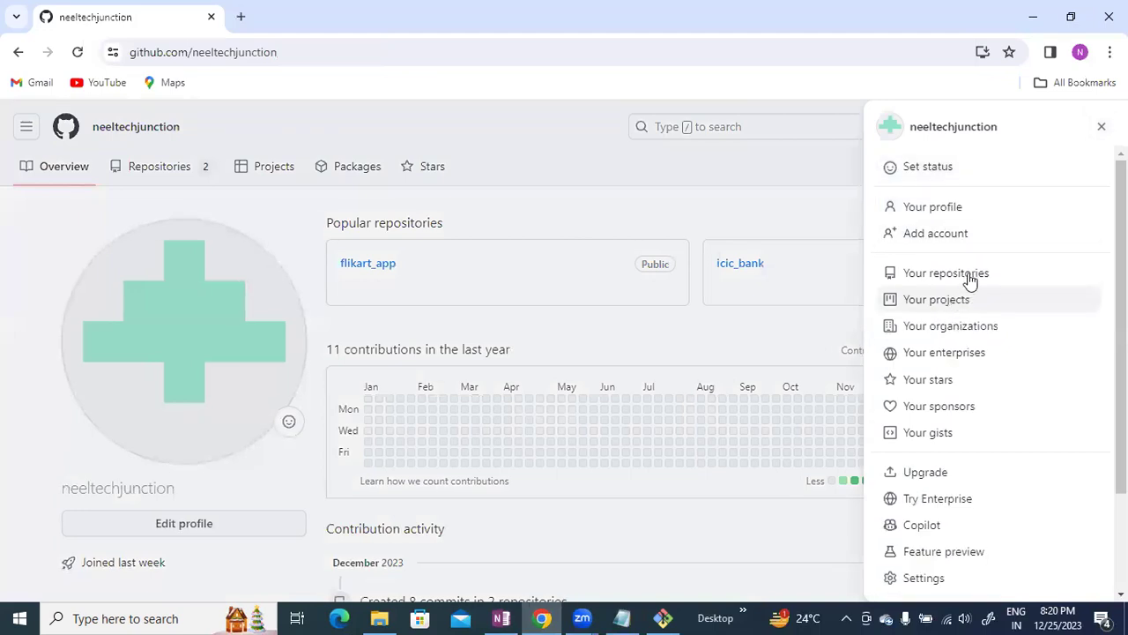
click(969, 275)
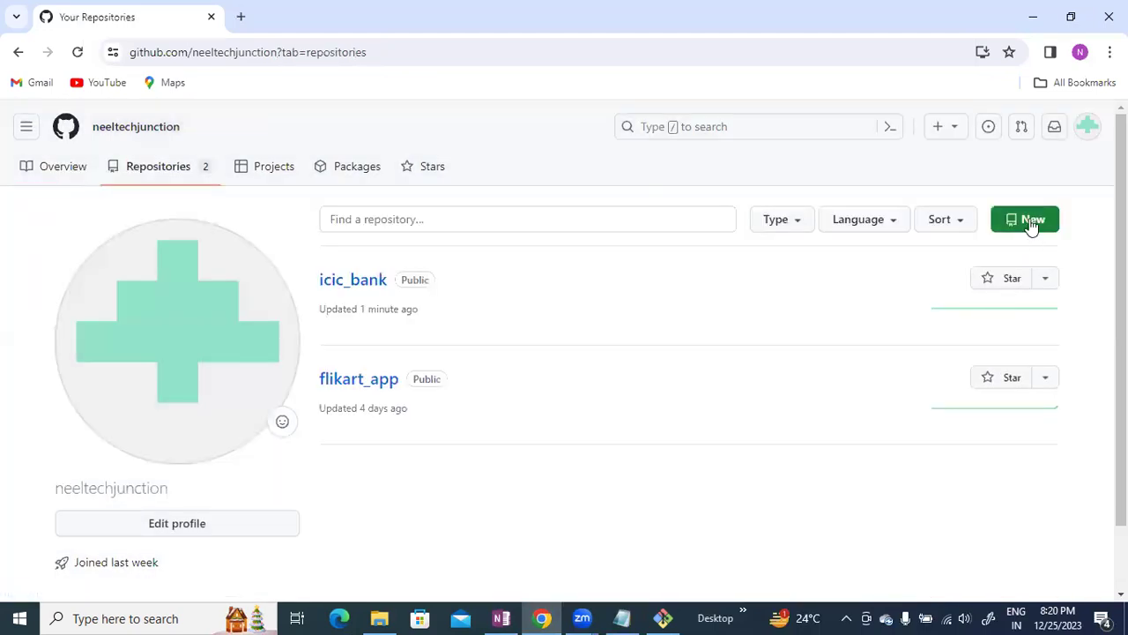
Create a new public GitHub repository named "maven practice" without a README, .gitignore or license.
click(1032, 222)
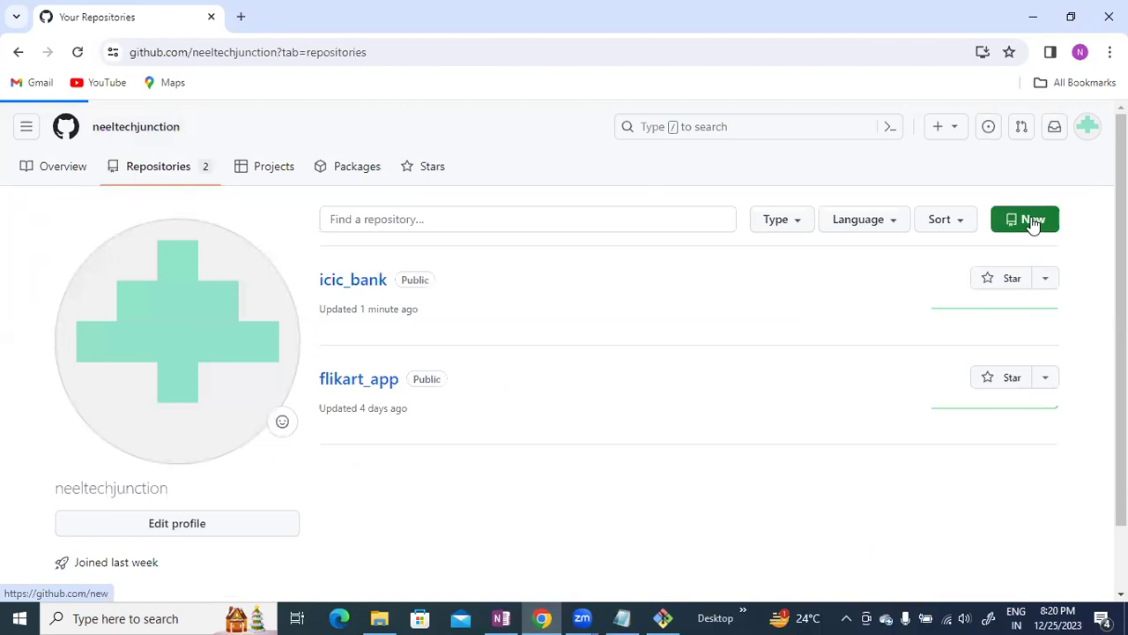
click(467, 329)
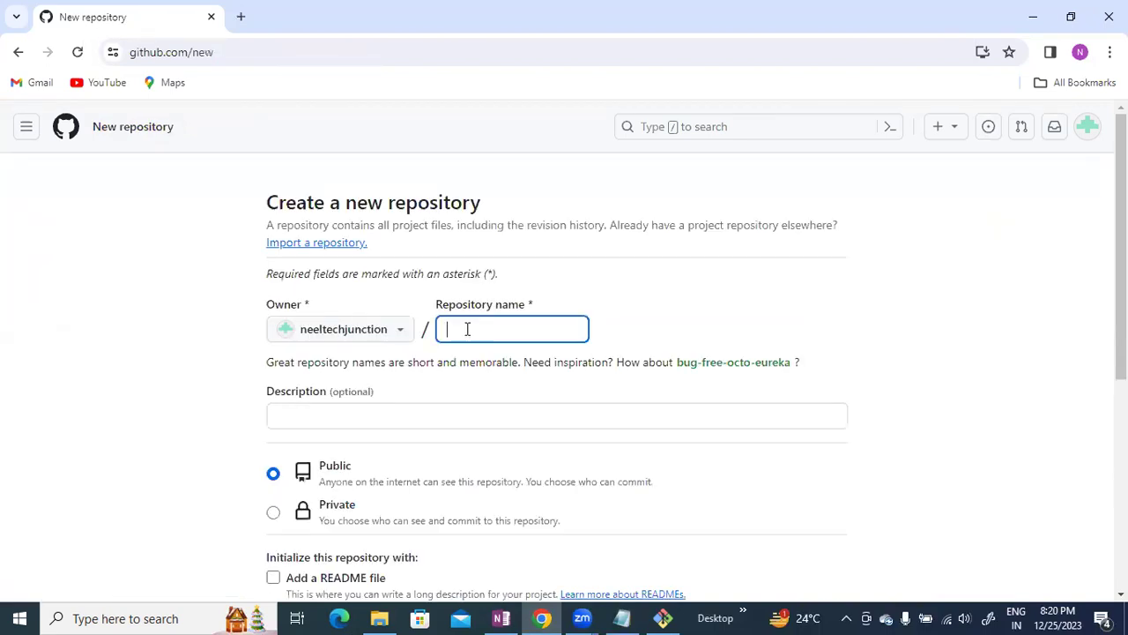
text(maven)
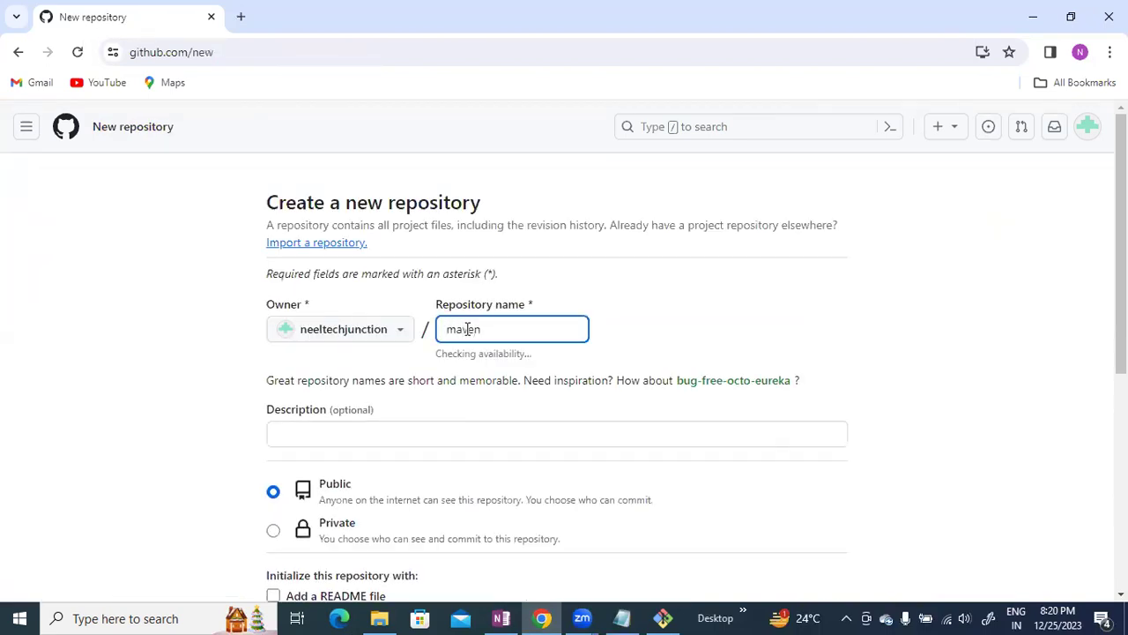
text( practice)
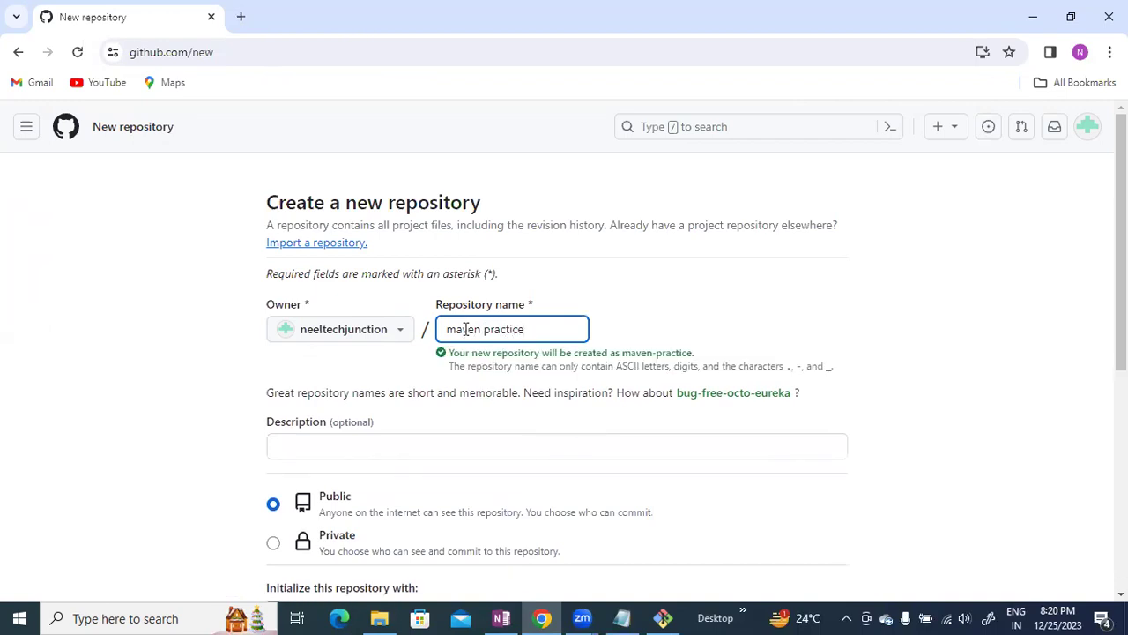
scroll(465, 329, down, 5)
click(779, 450)
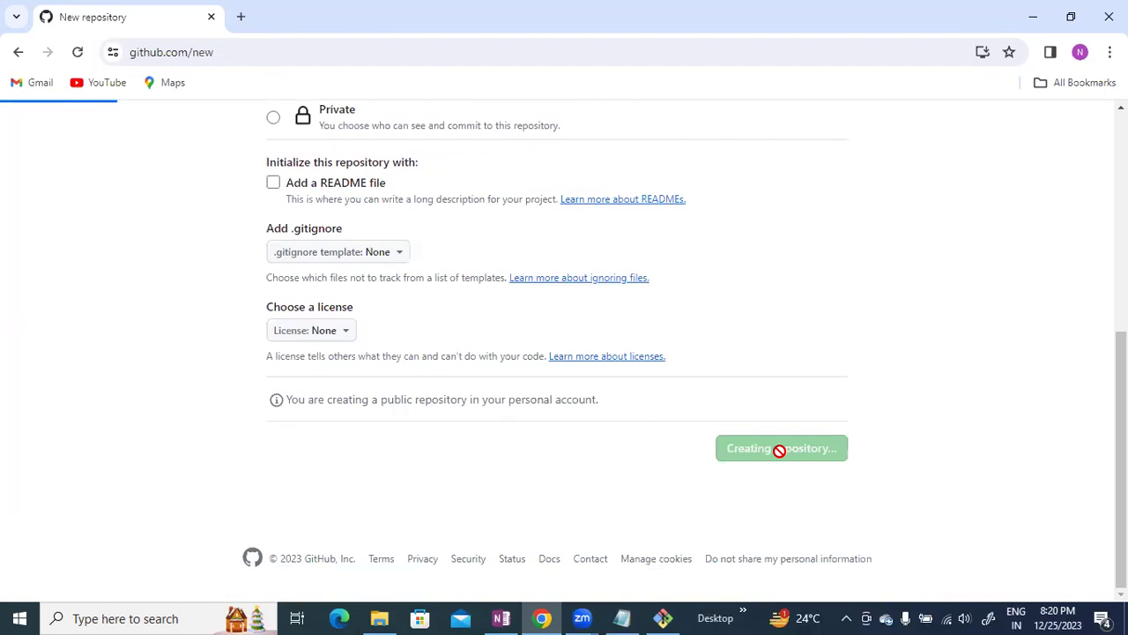
Open the Apache Maven Getting Started Guide in a new browser tab and go to its "How do I setup Maven?" section.
click(241, 19)
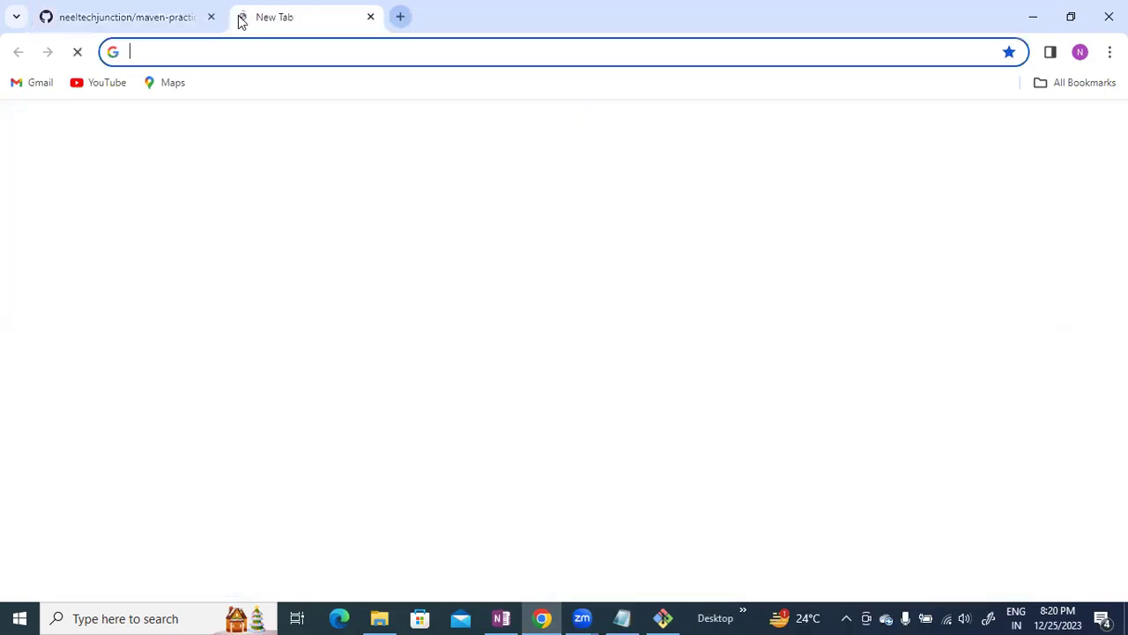
text(maven)
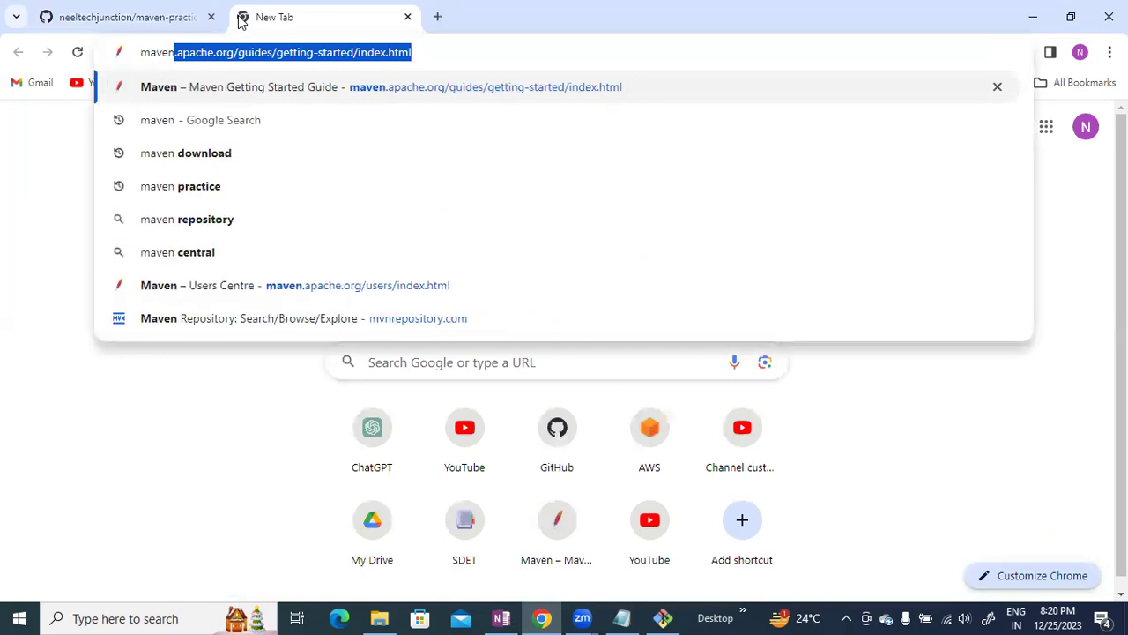
key(Return)
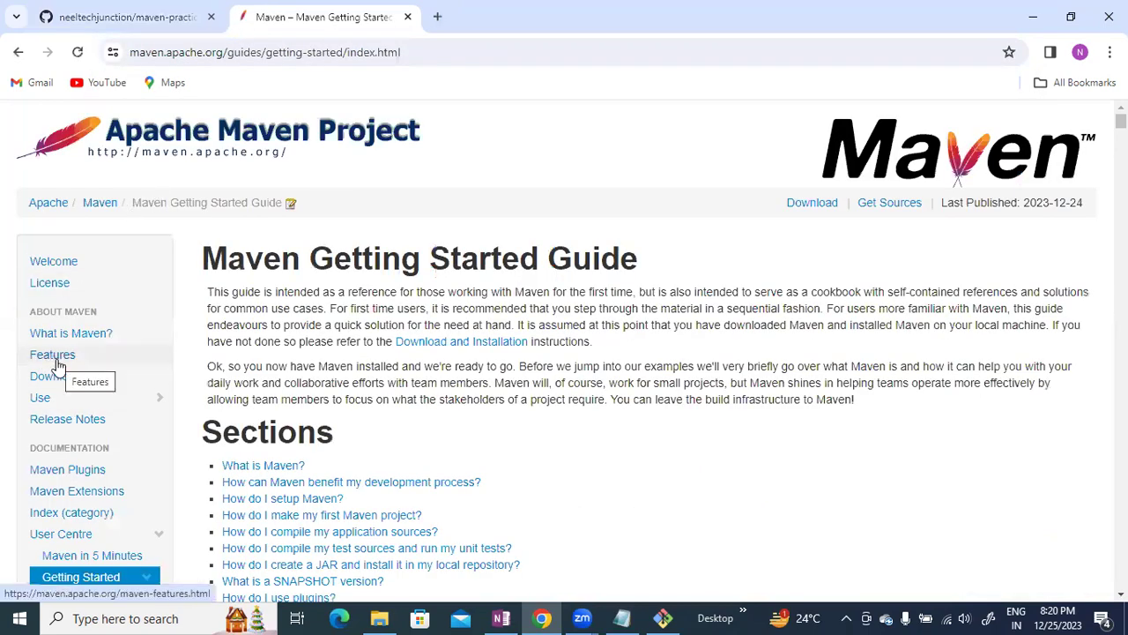
click(39, 398)
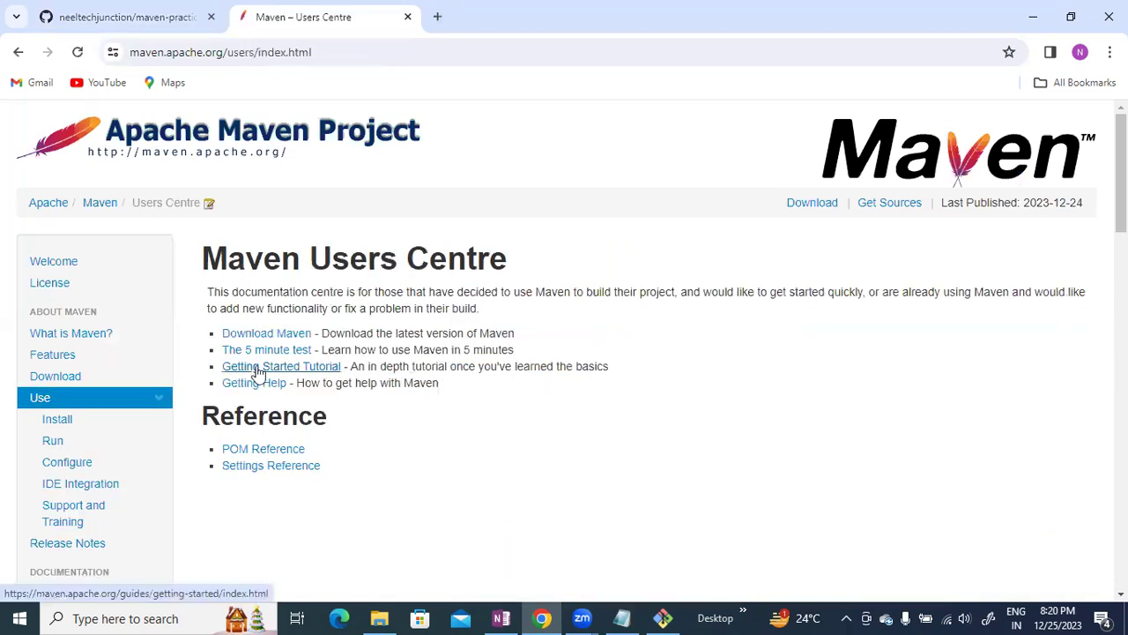
click(254, 367)
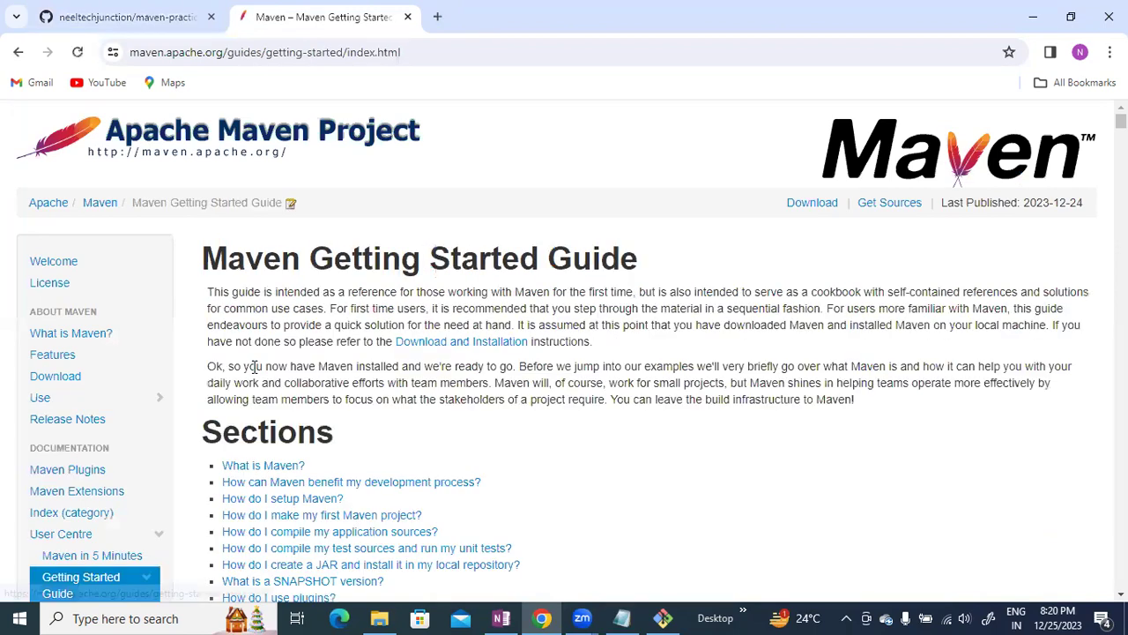
scroll(255, 366, down, 3)
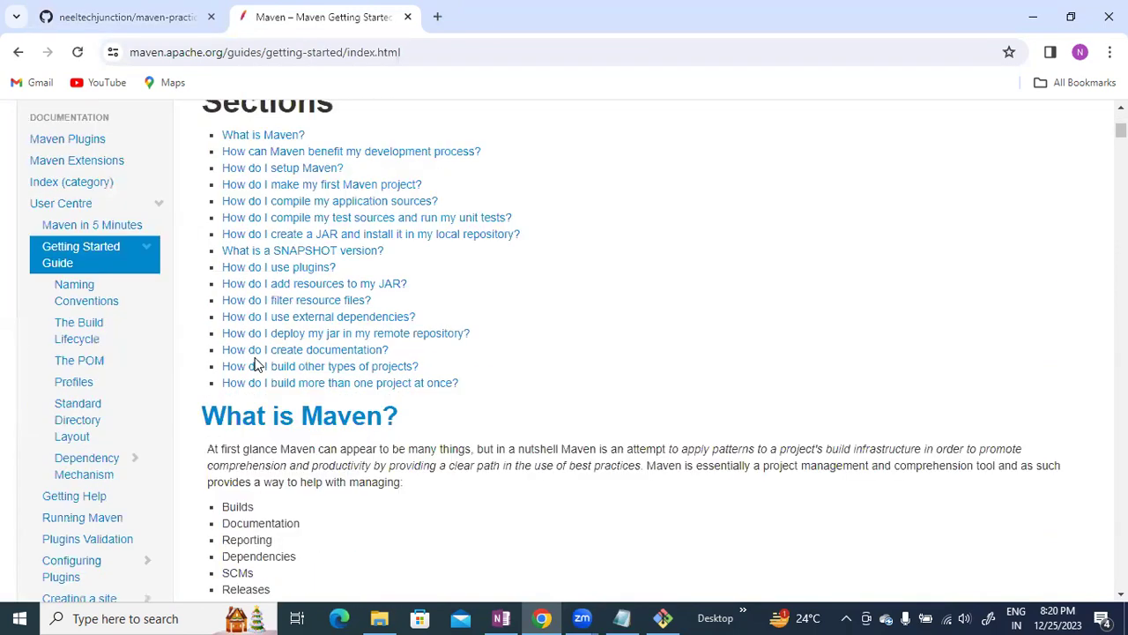
click(294, 171)
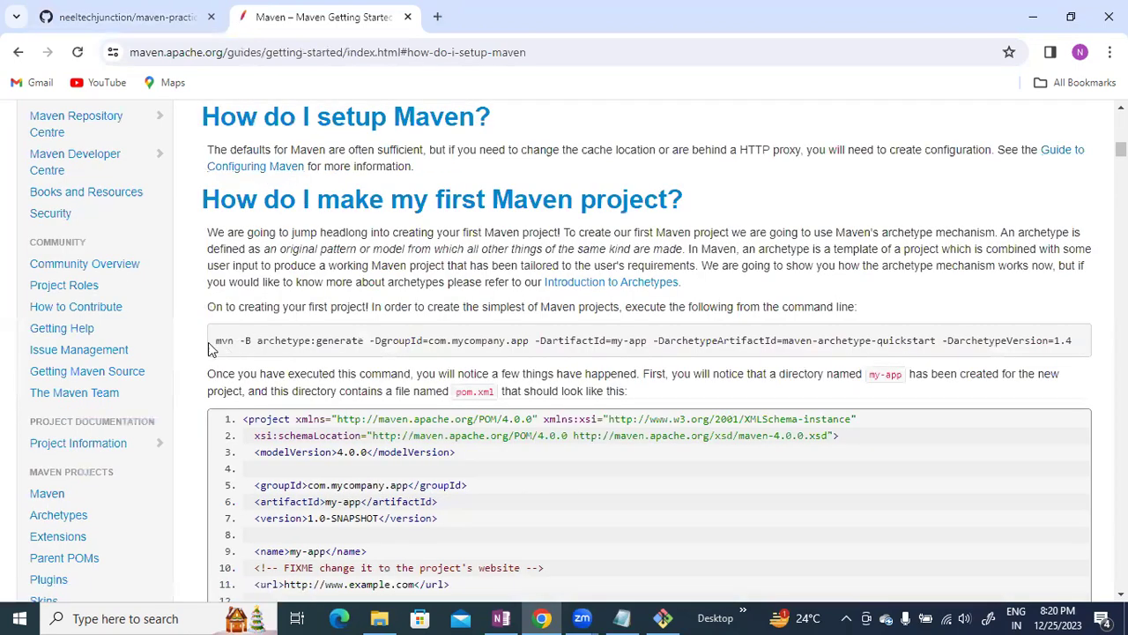
Copy the full mvn archetype:generate command given for making a first Maven project.
drag(215, 342, 1072, 342)
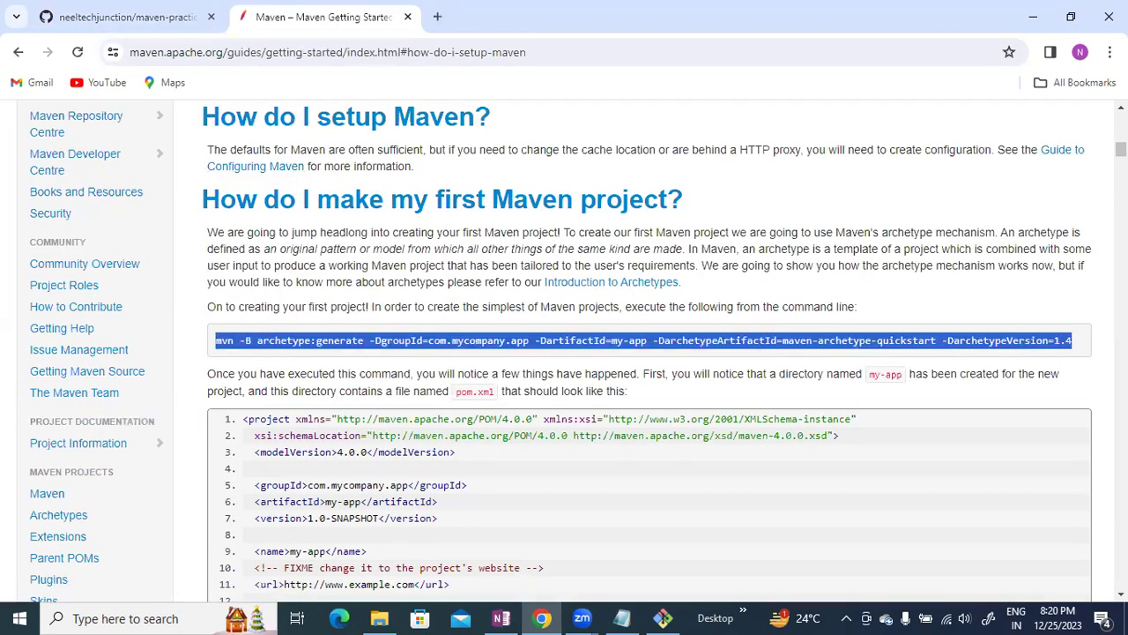
right_click(765, 341)
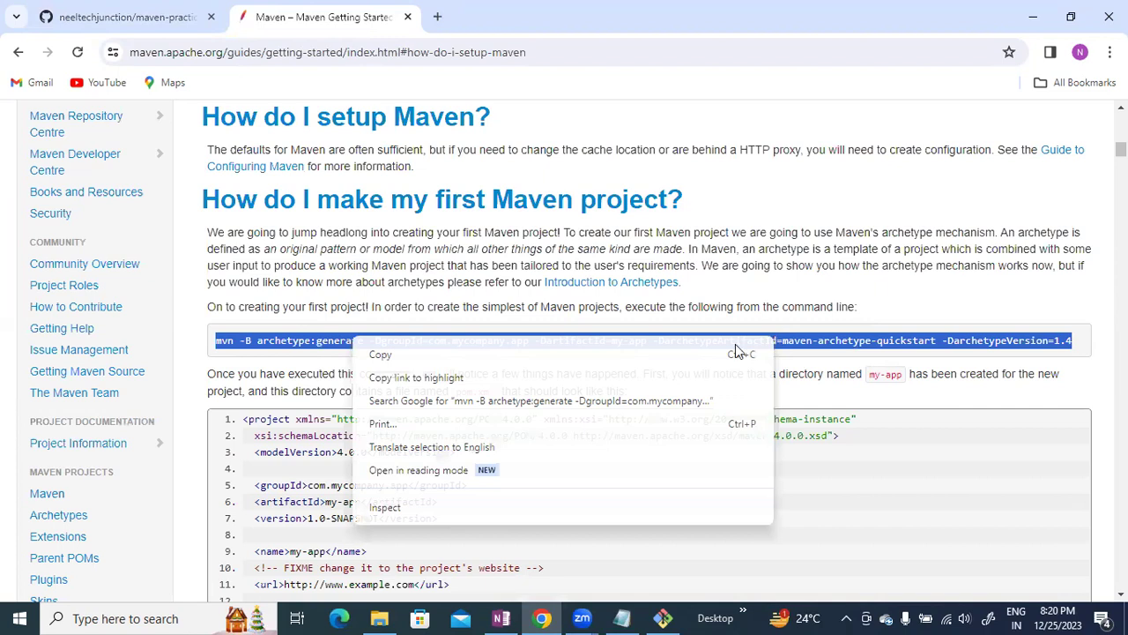
click(516, 353)
Open a new Notepad document, paste the copied Maven command into it and maximize the window.
click(92, 616)
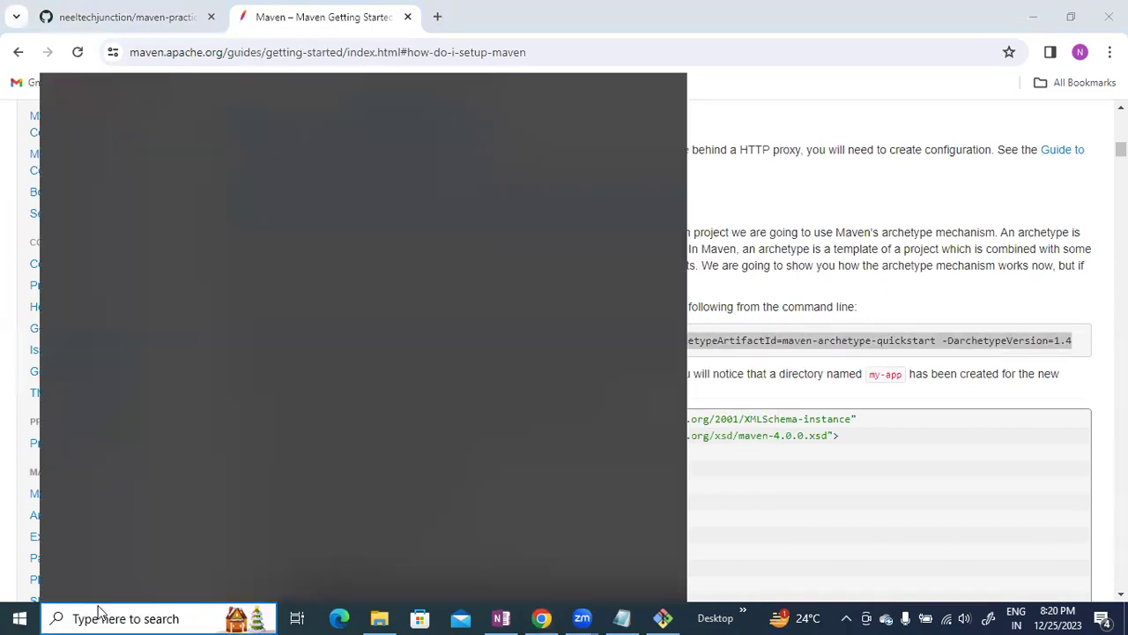
text(te)
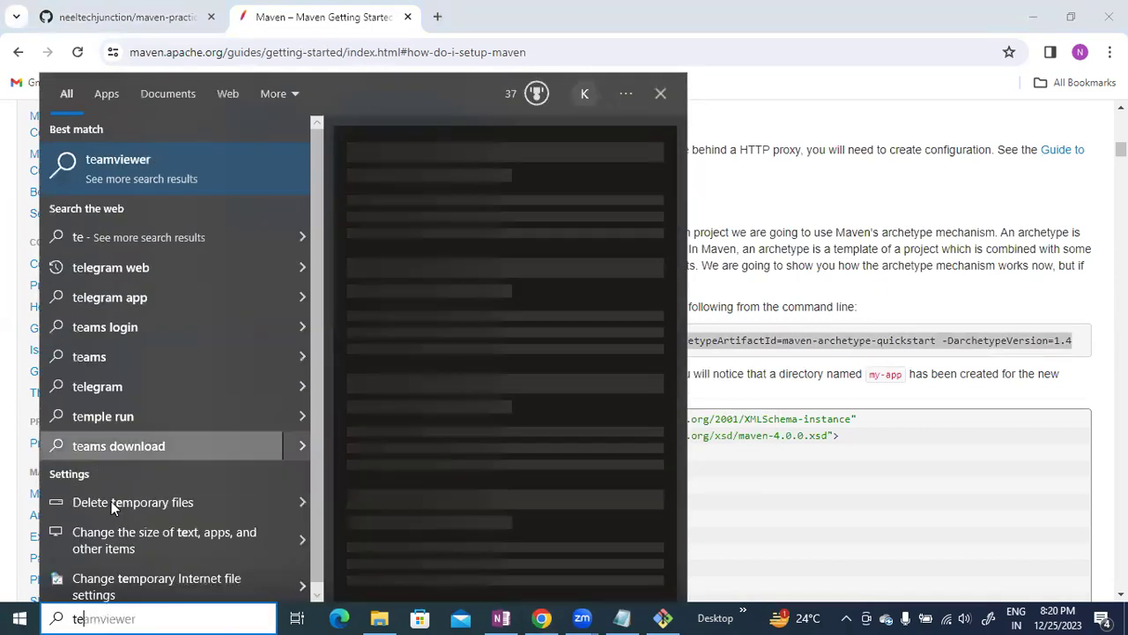
text(note)
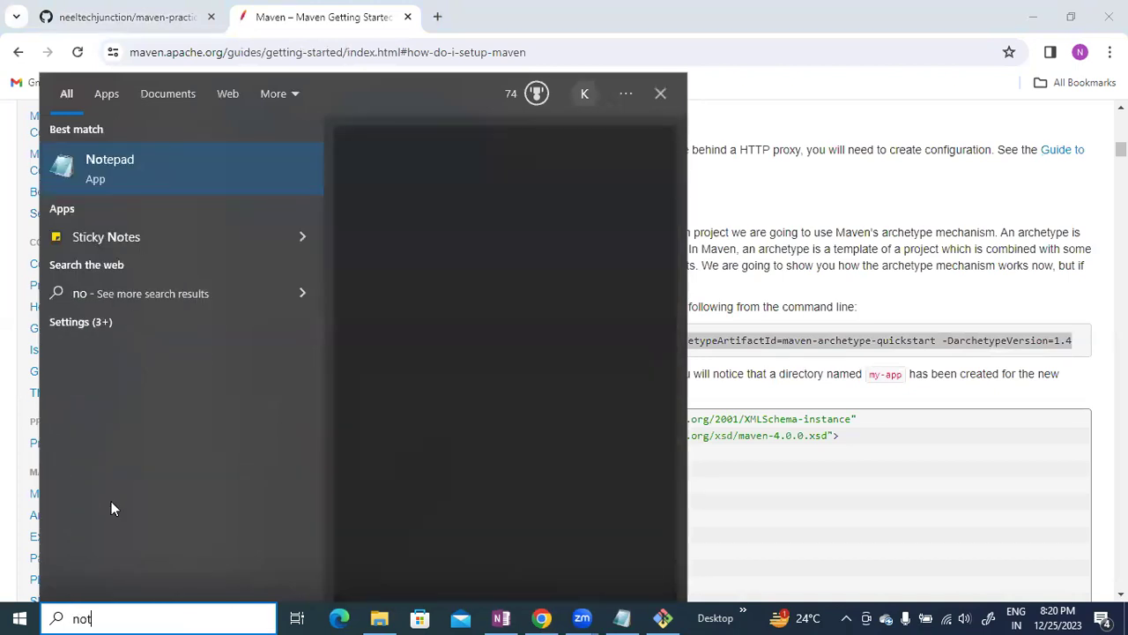
click(176, 141)
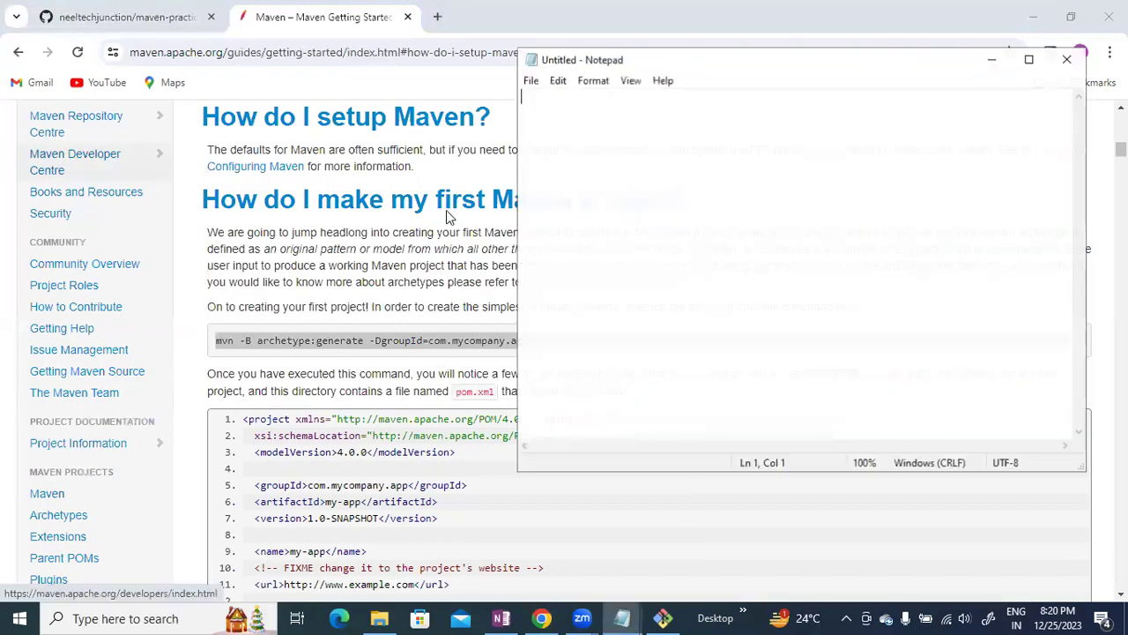
key(ctrl+v)
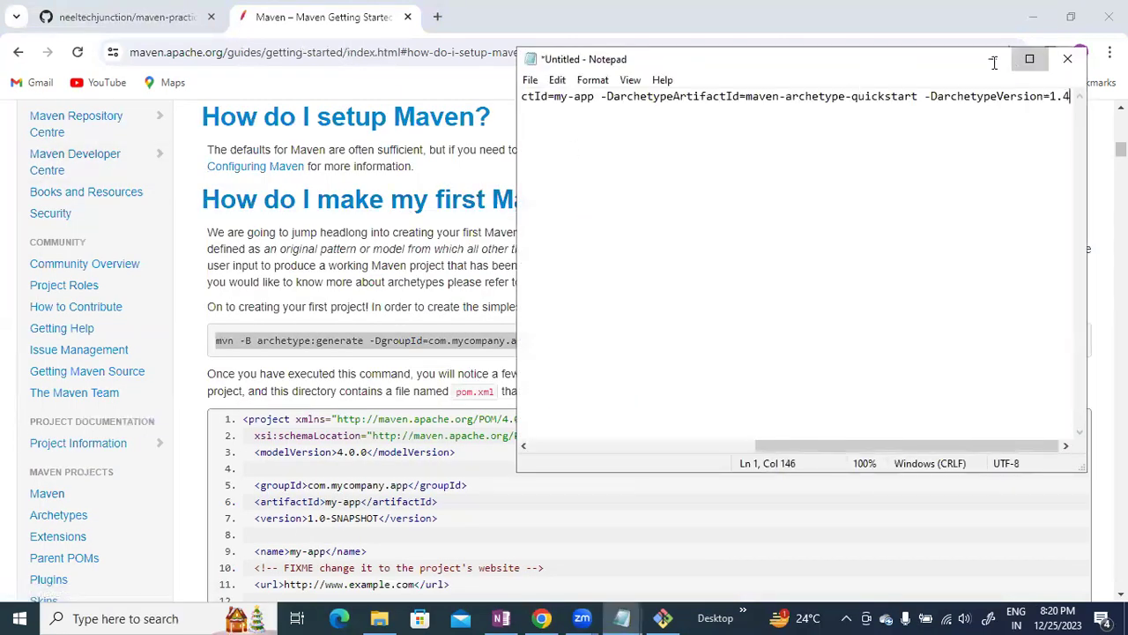
click(1029, 59)
Remove the -B option from the Maven command so it starts with mvn archetype:generate.
click(51, 43)
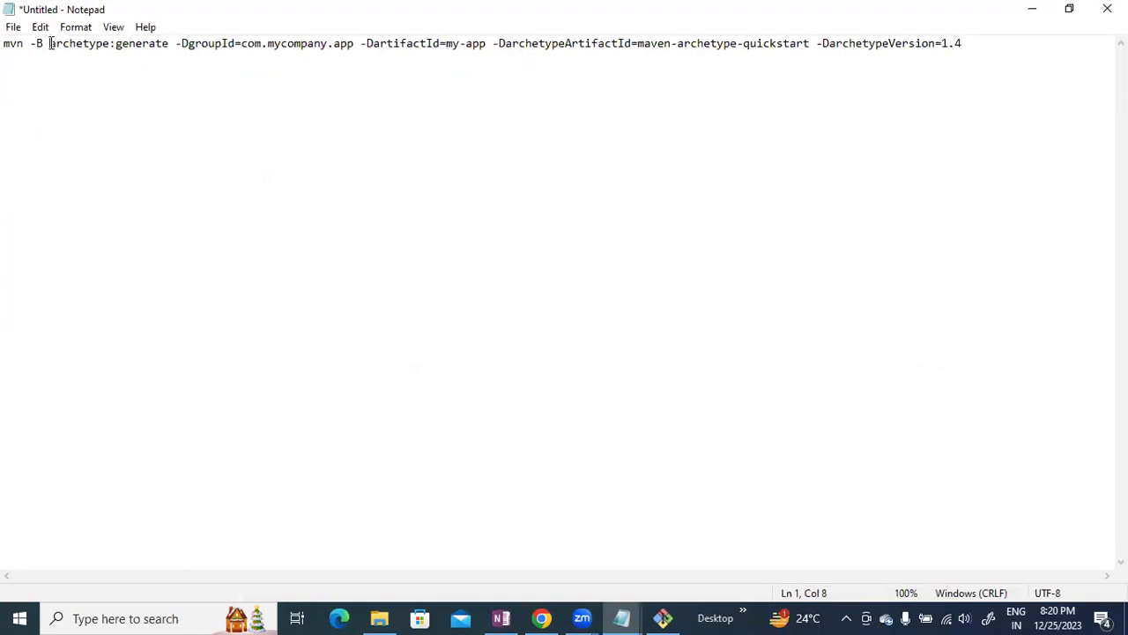
key(BackSpace)
key(BackSpace)
key(BackSpace)
key(BackSpace)
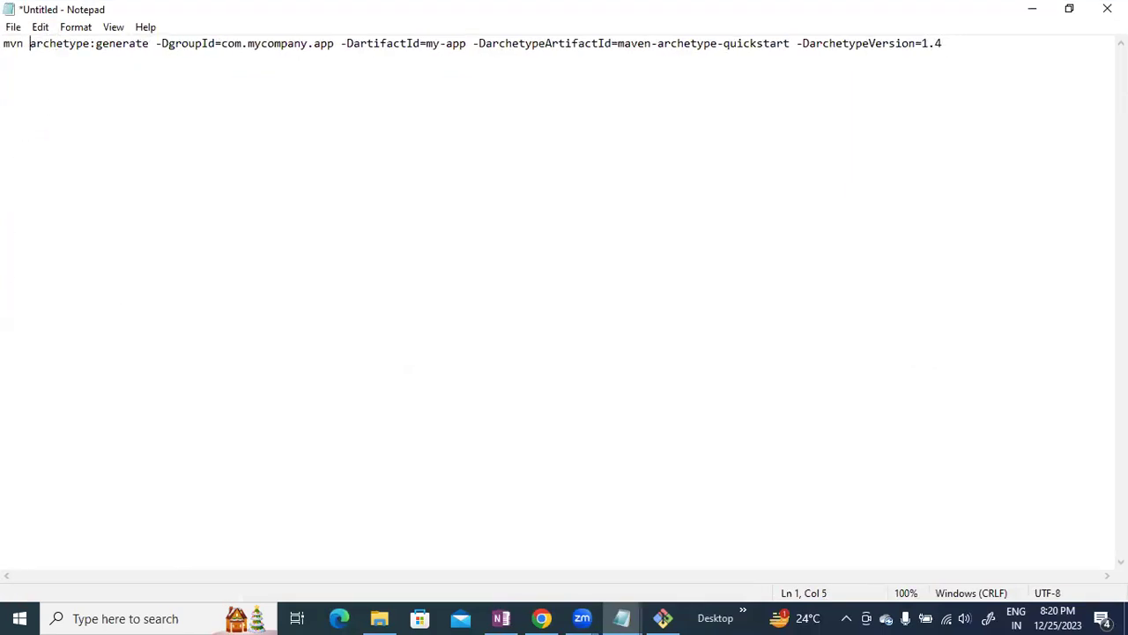
Change the archetype artifact ID to maven-archetype-webapp and copy the whole edited command.
click(791, 44)
key(BackSpace)
key(BackSpace)
key(BackSpace)
key(BackSpace)
key(BackSpace)
key(BackSpace)
key(BackSpace)
key(BackSpace)
key(BackSpace)
key(BackSpace)
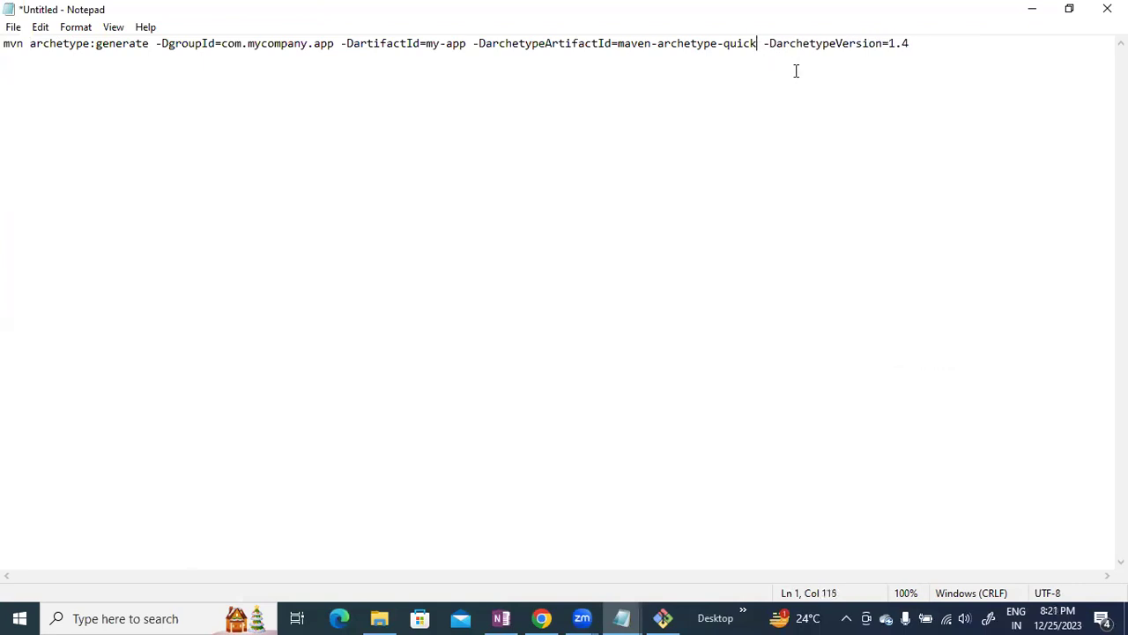
text(webapp)
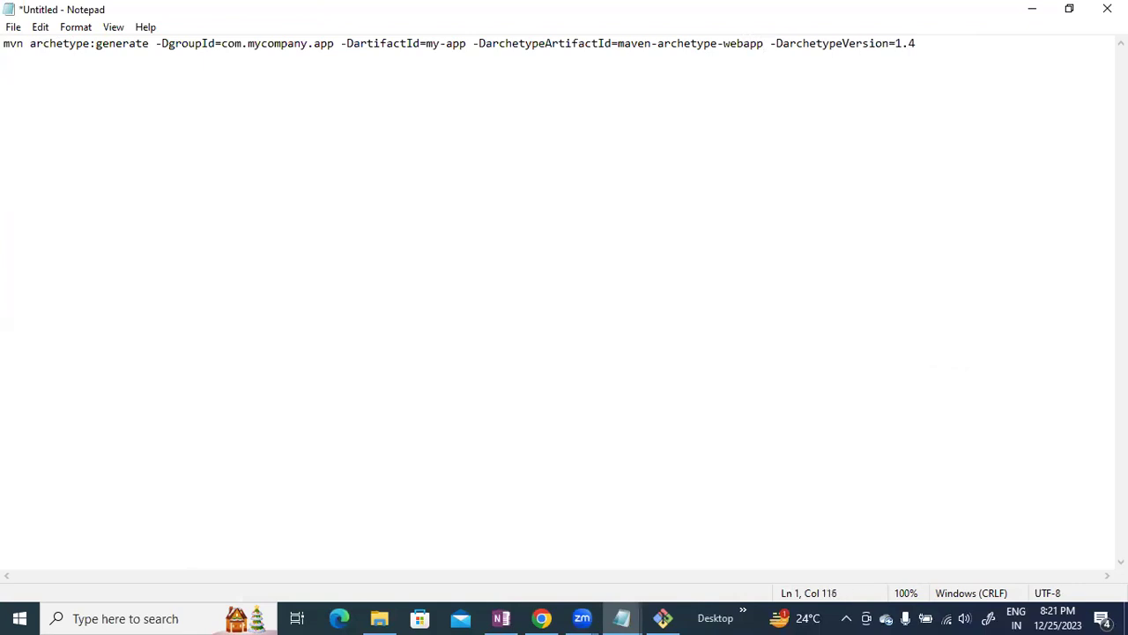
key(ctrl+a)
right_click(432, 46)
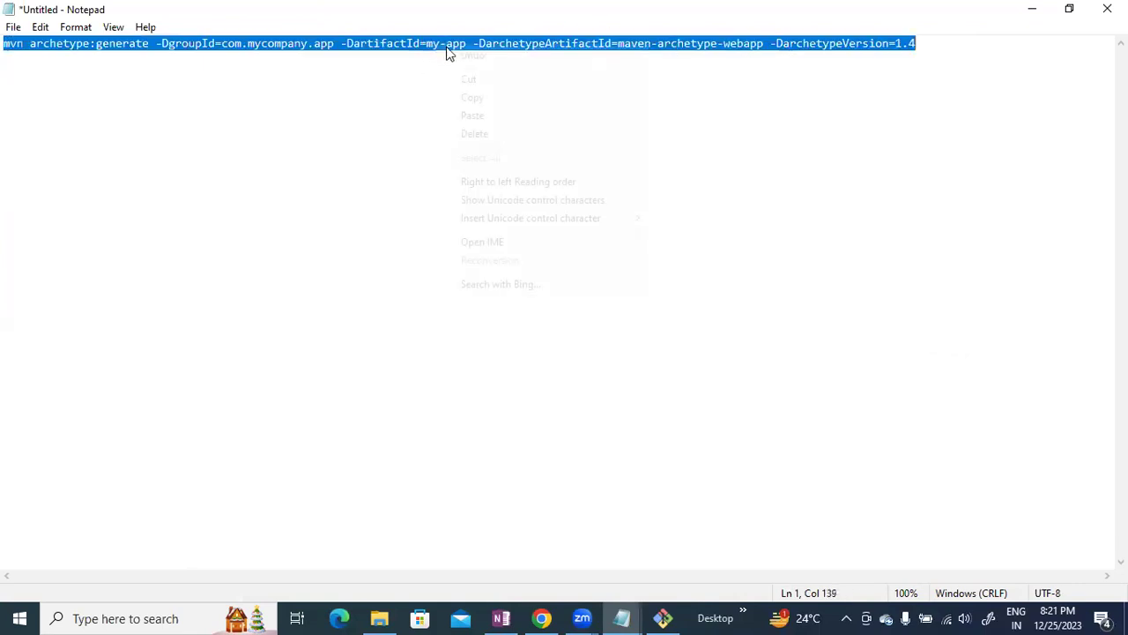
click(474, 104)
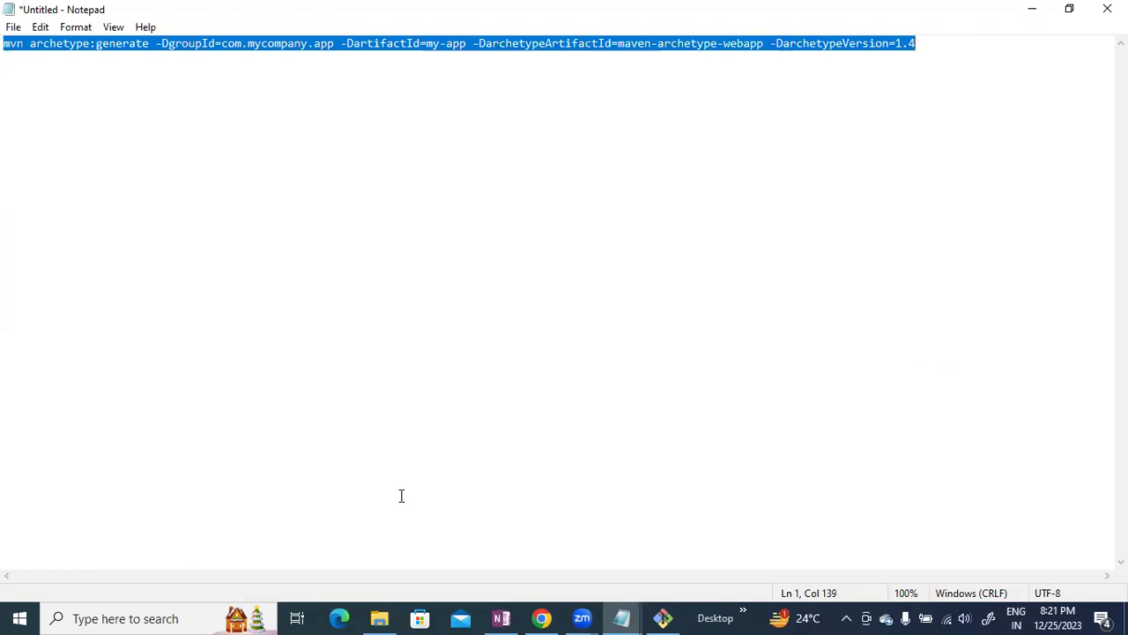
Switch to File Explorer and create a new folder named maven on New Volume (D:).
click(379, 618)
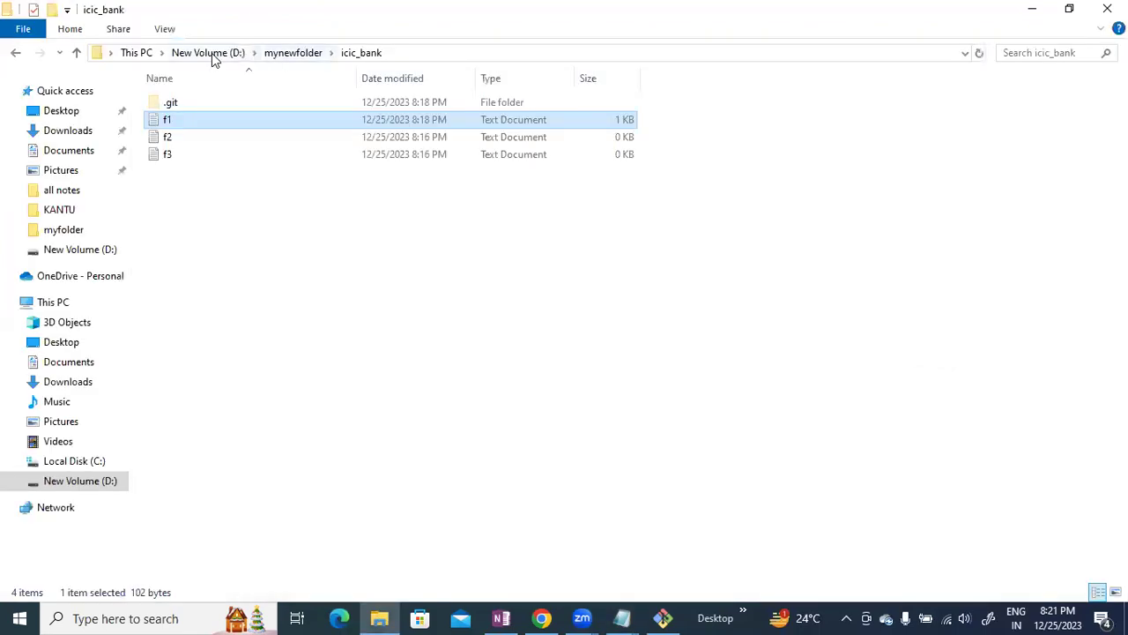
click(211, 55)
right_click(209, 379)
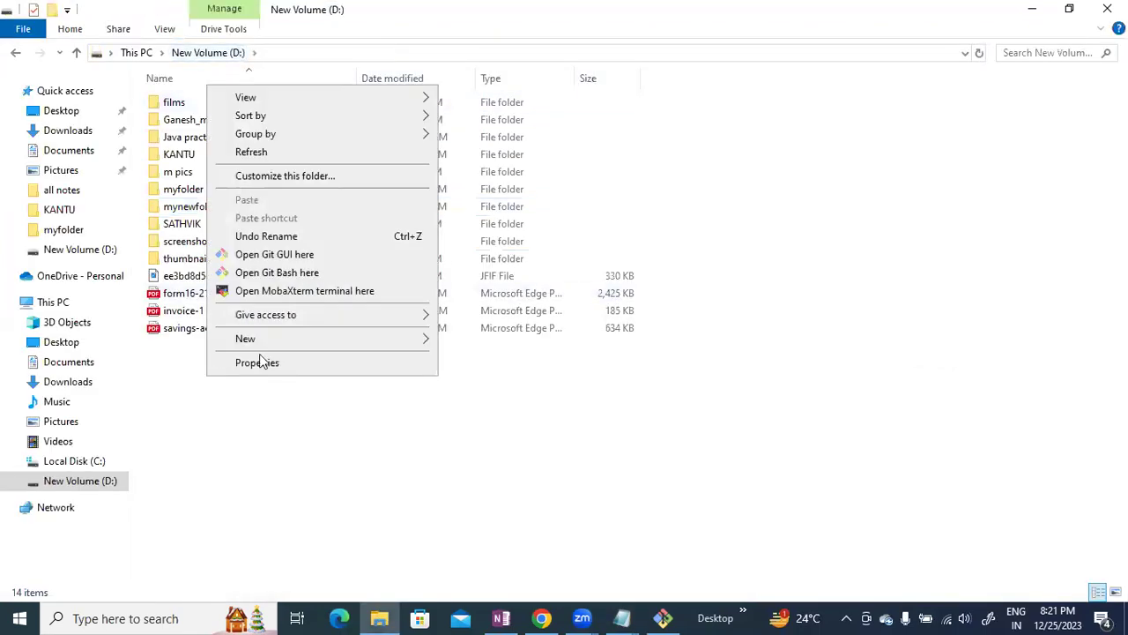
click(238, 422)
right_click(204, 372)
mouse_move(258, 328)
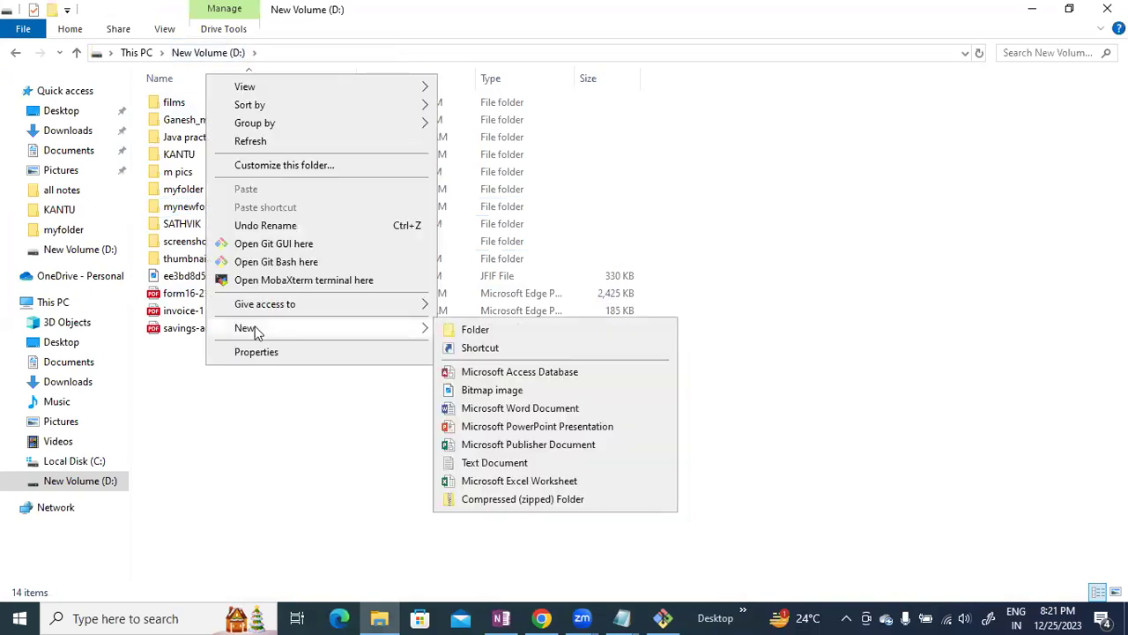
click(474, 329)
text(m)
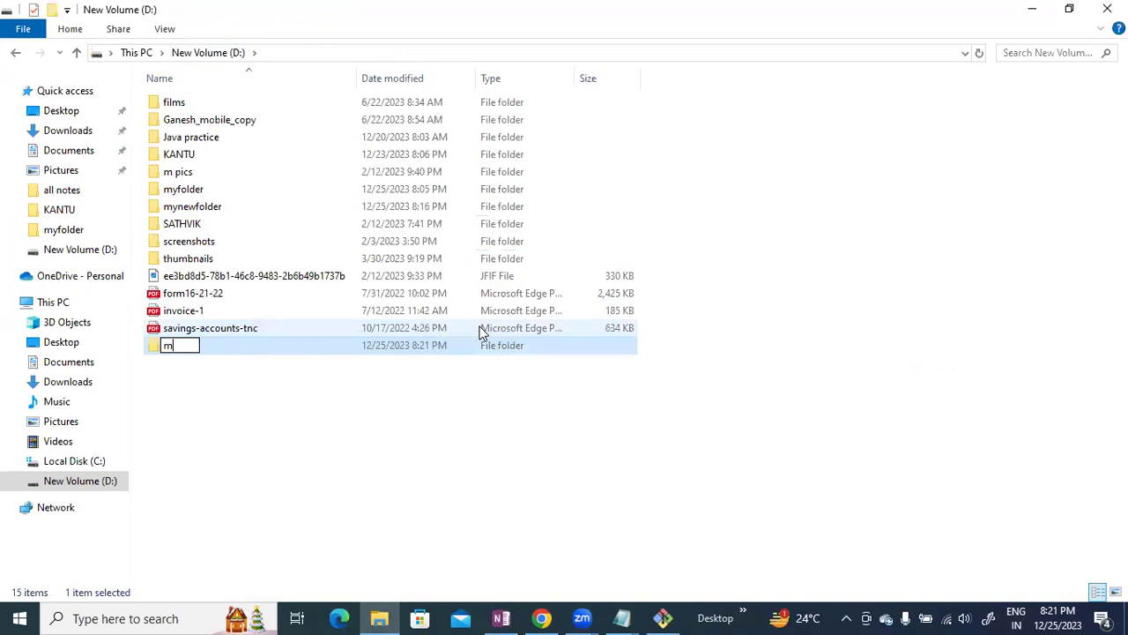
text(aven)
key(Return)
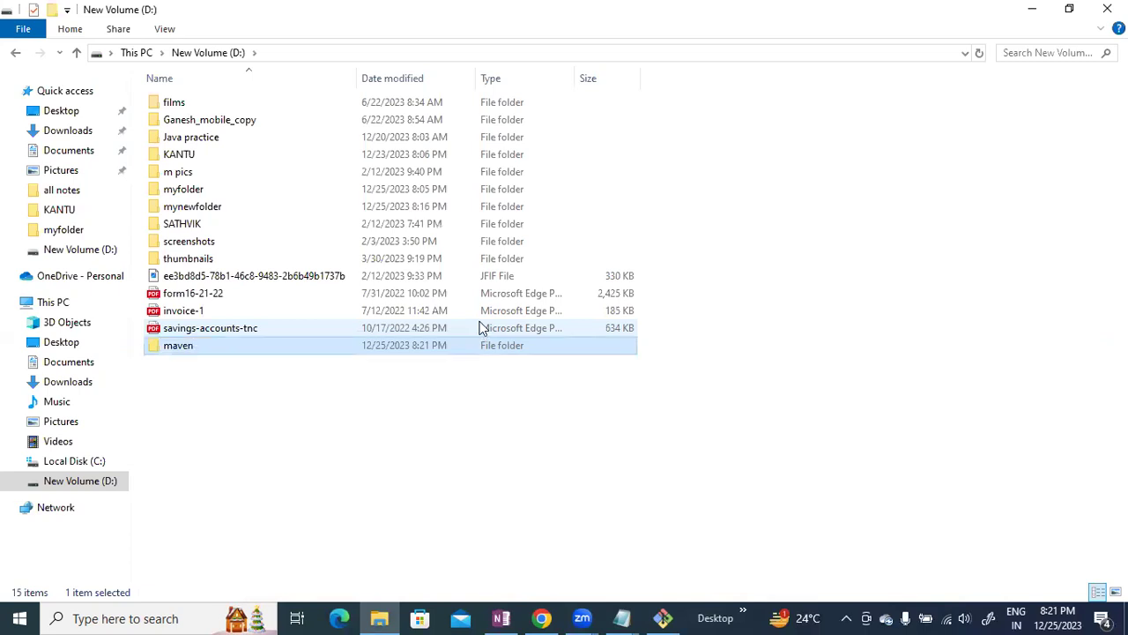
Open the maven folder and launch a Command Prompt in that location with cmd.
double_click(208, 345)
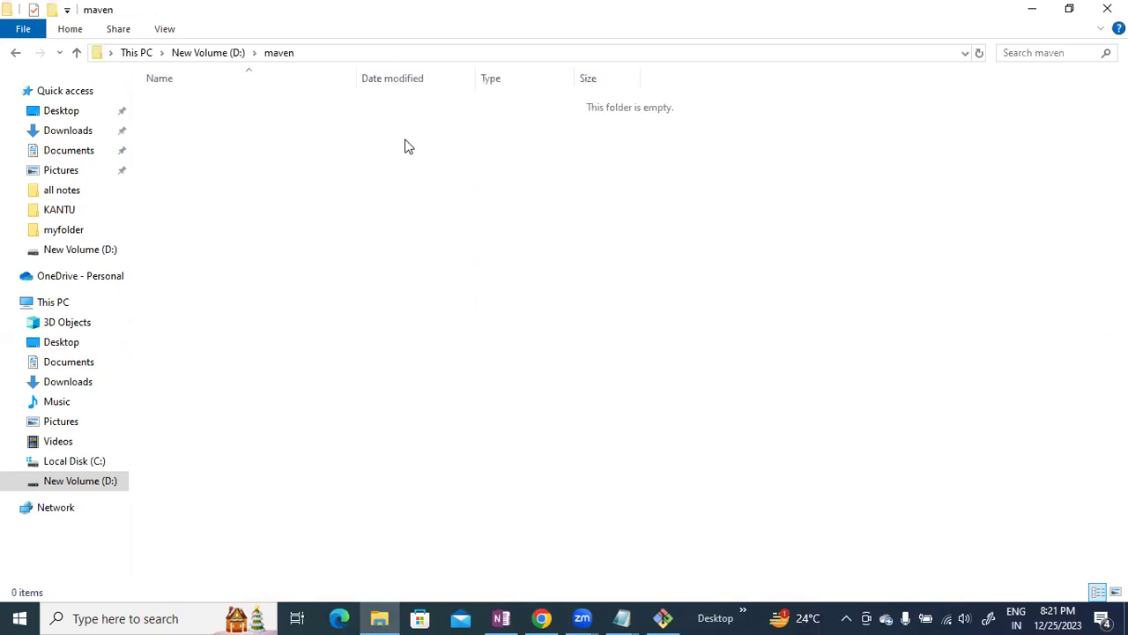
click(384, 50)
text(cmd)
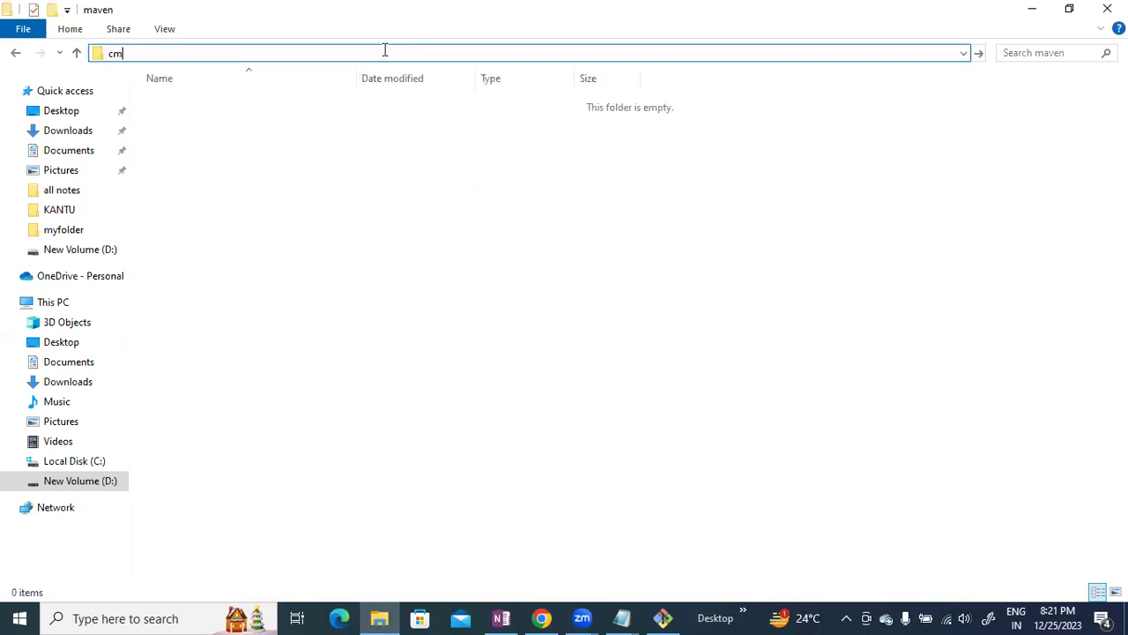
key(Return)
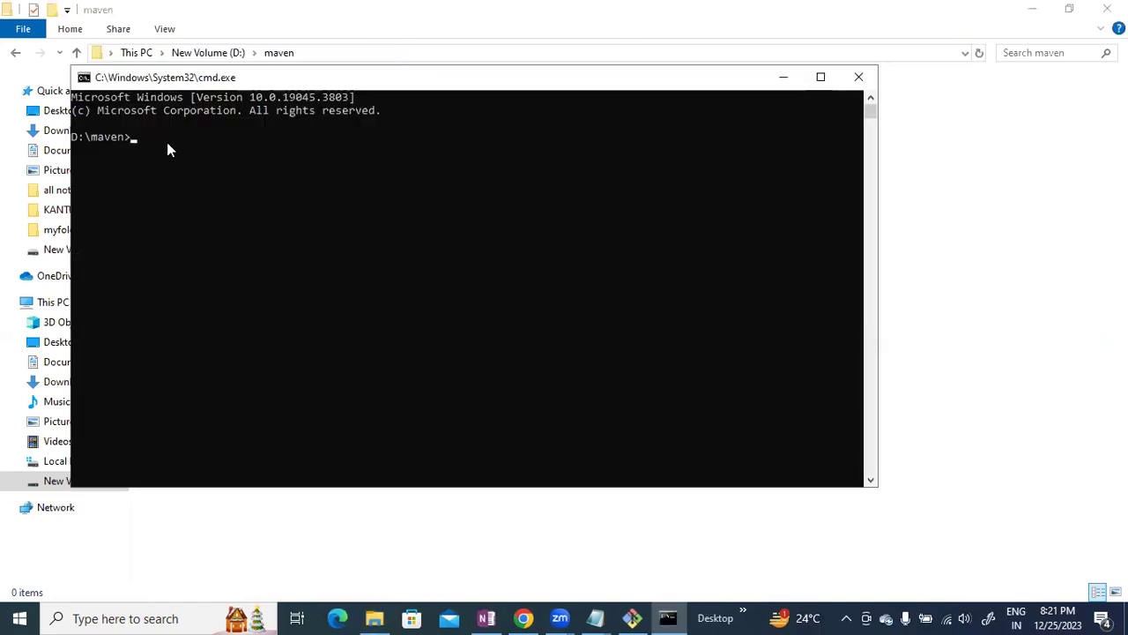
Run the copied mvn archetype:generate webapp command, accepting the default version 1.0-SNAPSHOT and confirming the properties configuration.
key(ctrl+v)
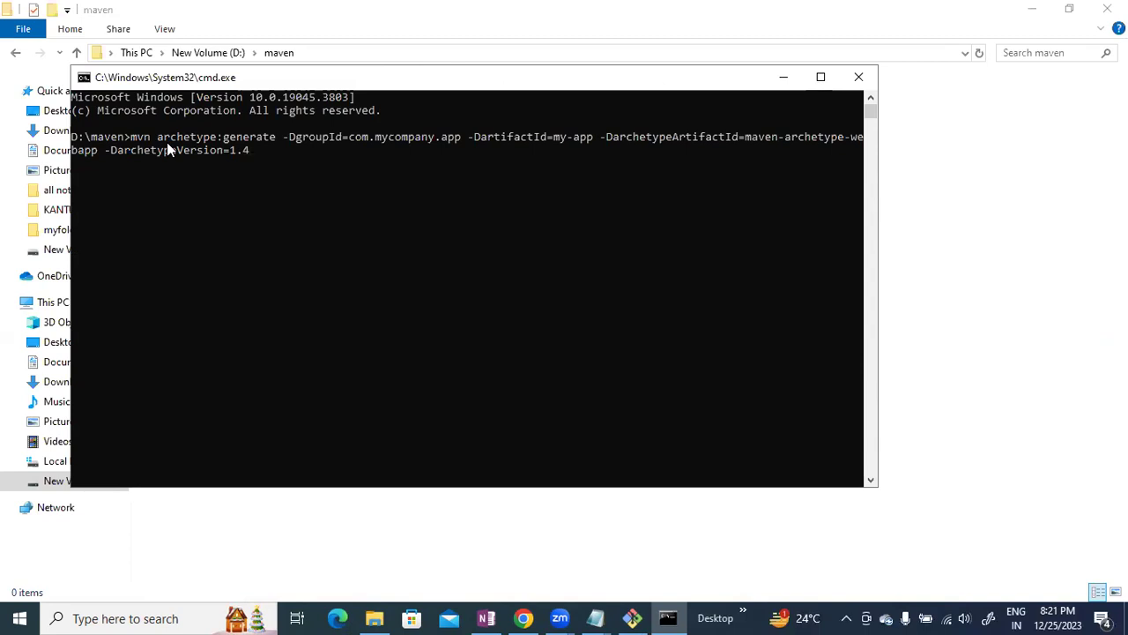
key(Return)
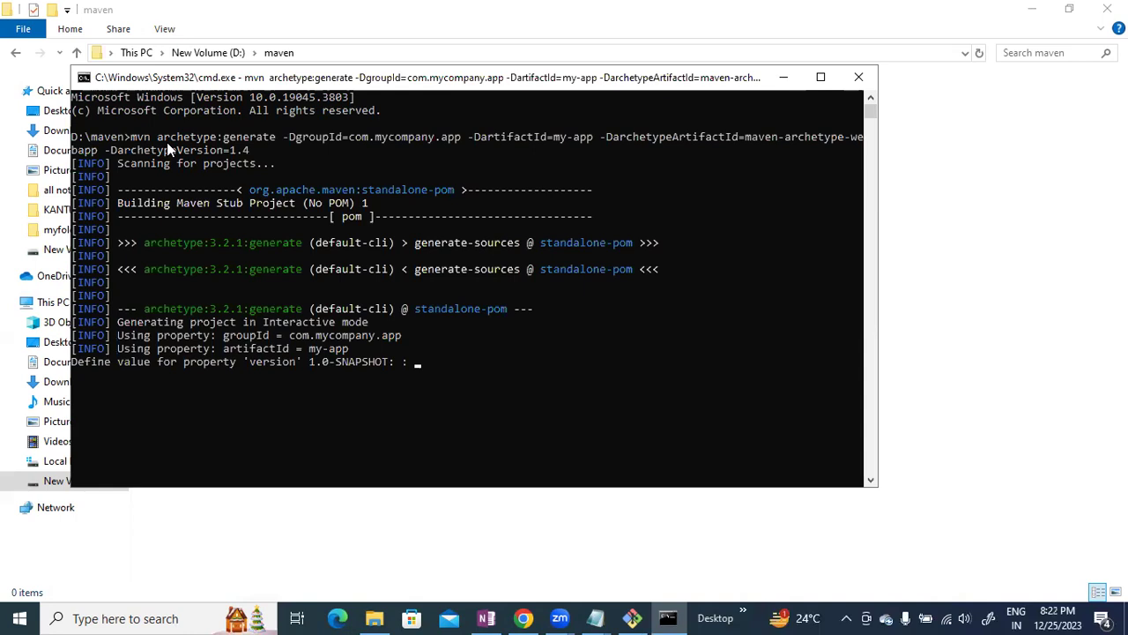
key(Return)
key(Return)
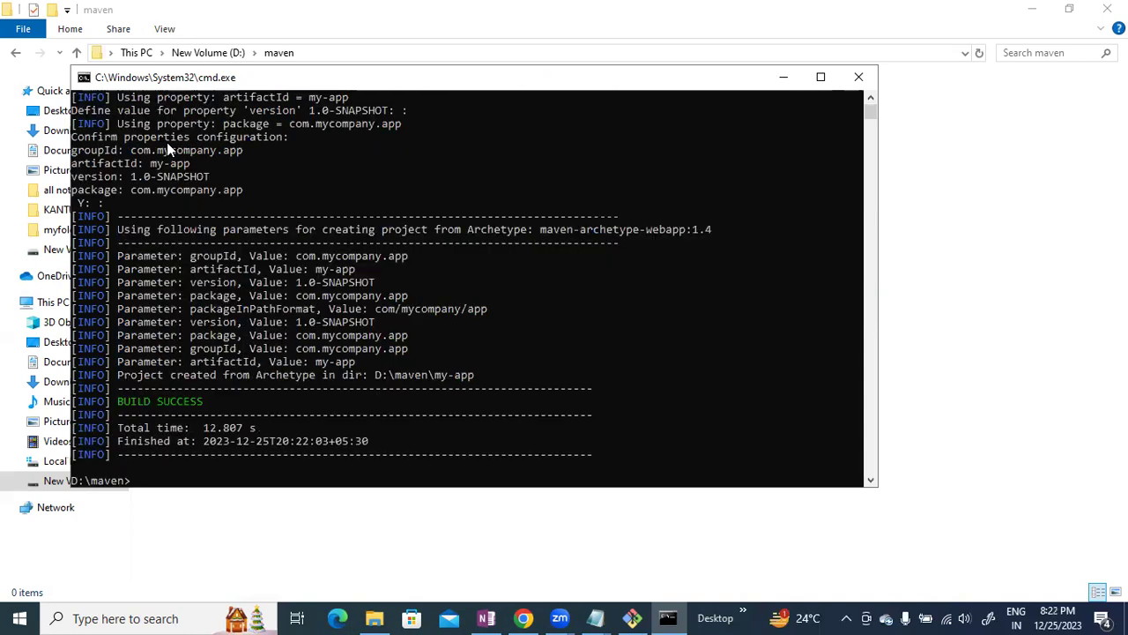
Move the Command Prompt aside, change into the project with cd my-app, and open the my-app folder in File Explorer.
drag(614, 81, 848, 87)
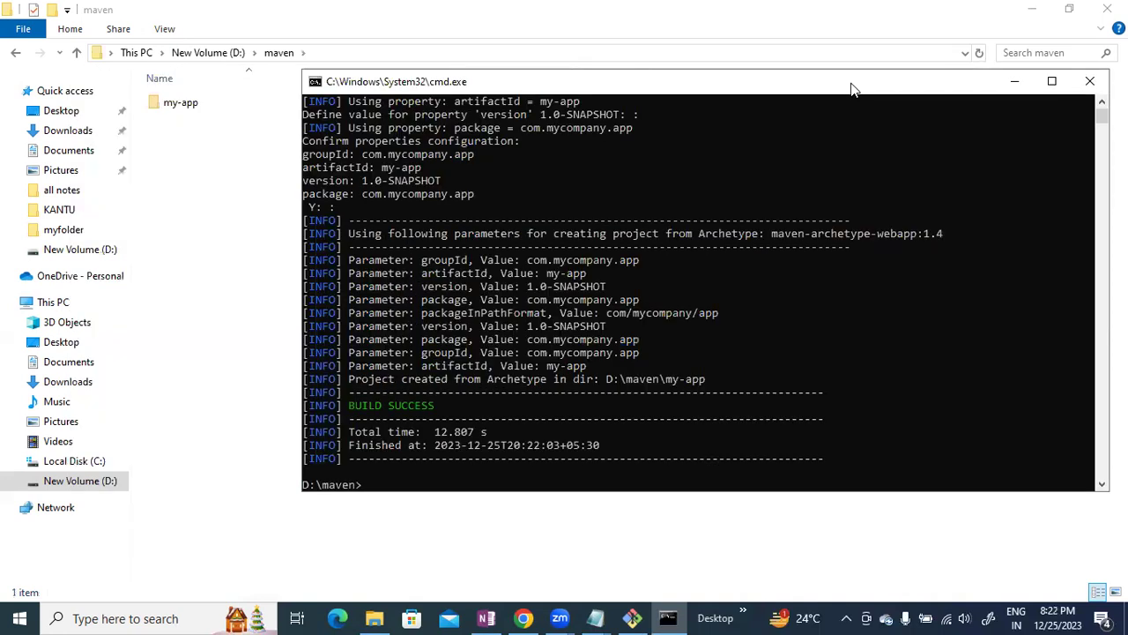
drag(607, 81, 647, 76)
text(cd m)
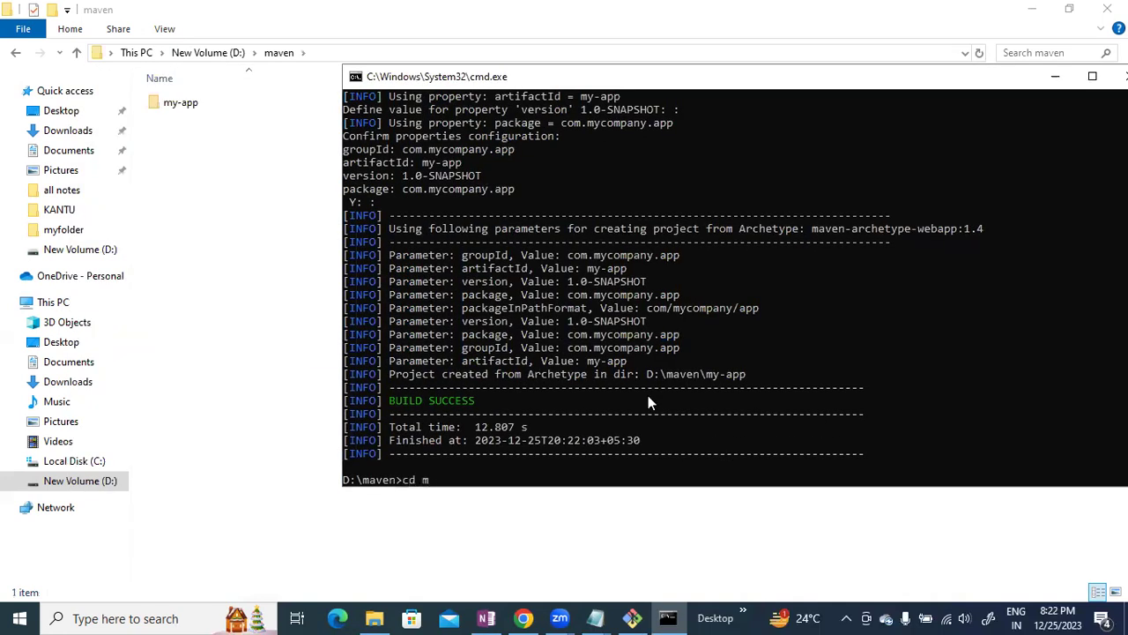
key(Tab)
click(768, 200)
key(Return)
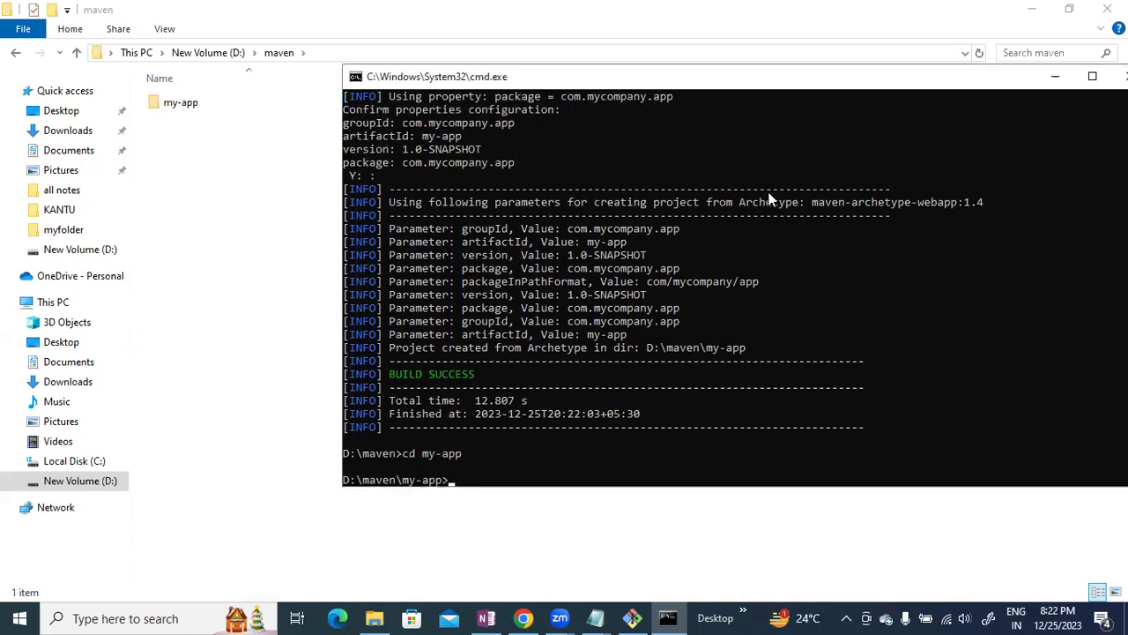
click(176, 102)
key(Return)
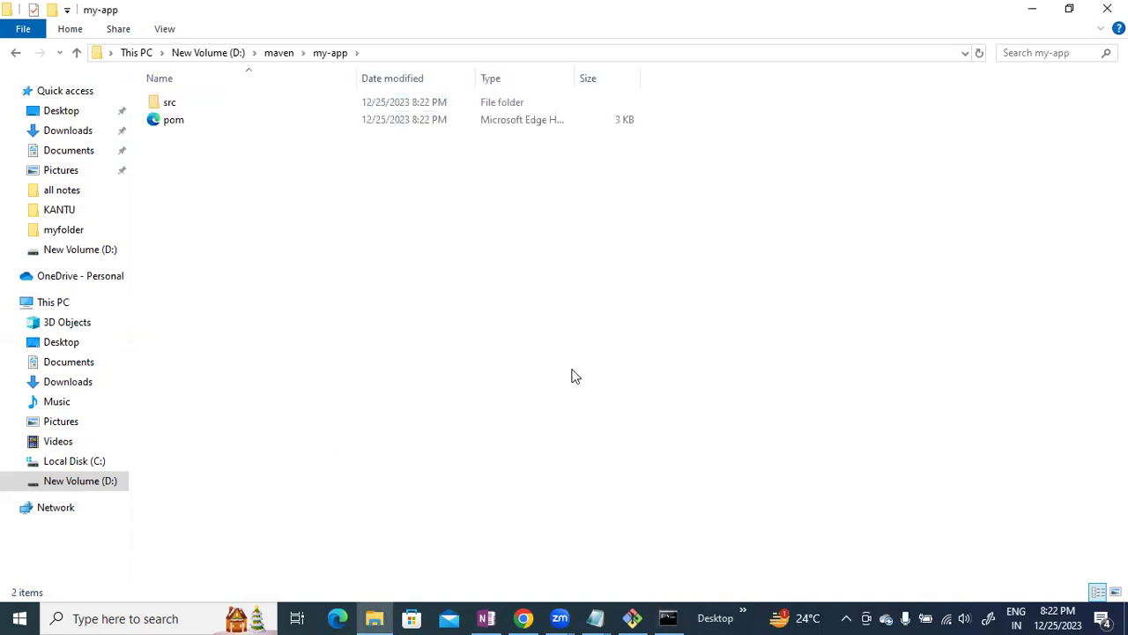
Build the my-app project in the Command Prompt with mvn package, and close the Command Prompt window.
key(alt+Tab)
text(mvn package)
key(Return)
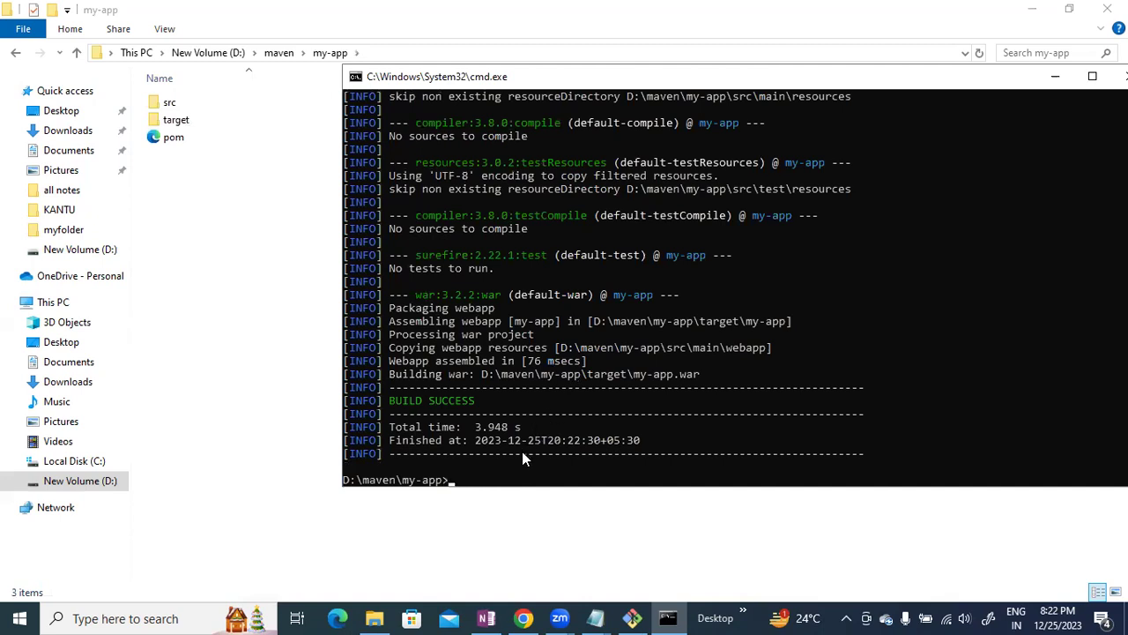
drag(982, 77, 818, 78)
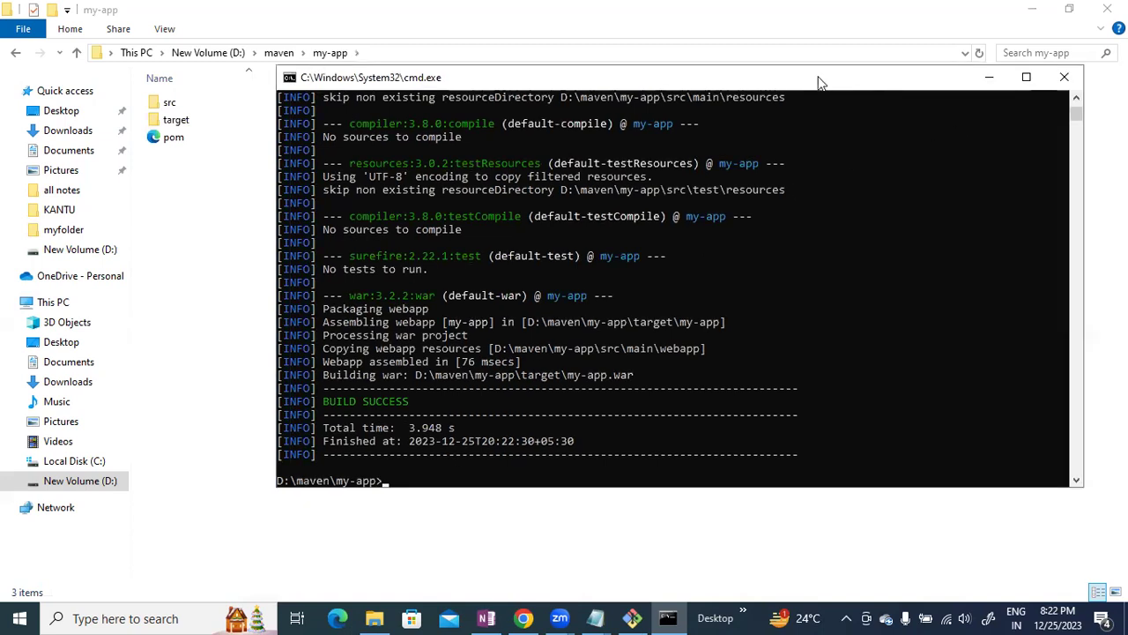
click(968, 79)
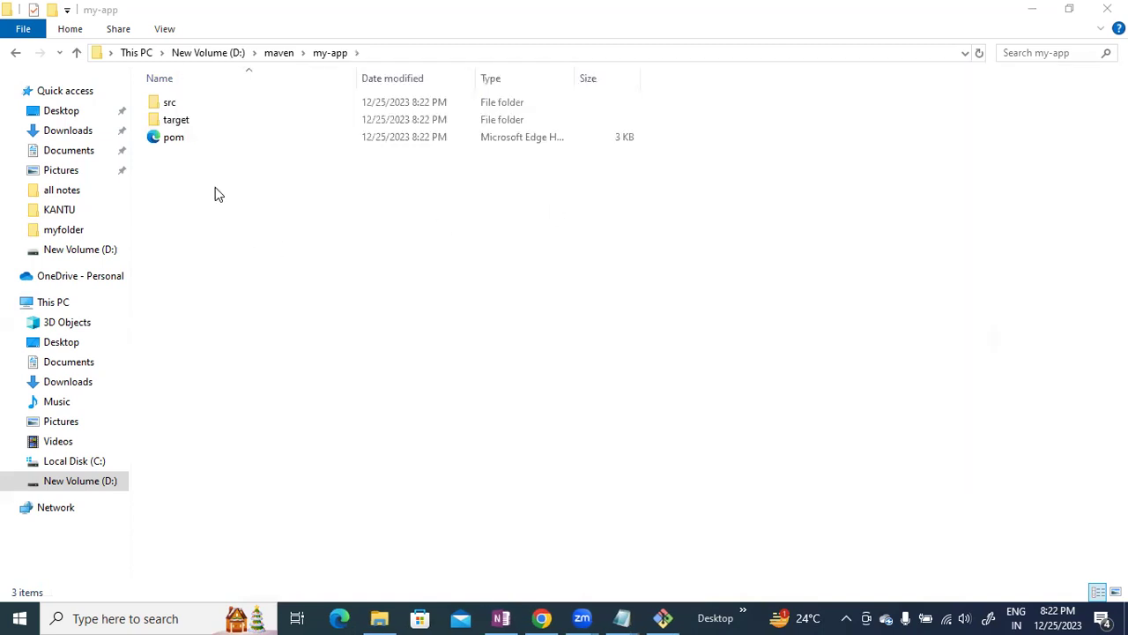
Open Git Bash in the my-app folder and initialize a Git repository there with git init.
right_click(215, 189)
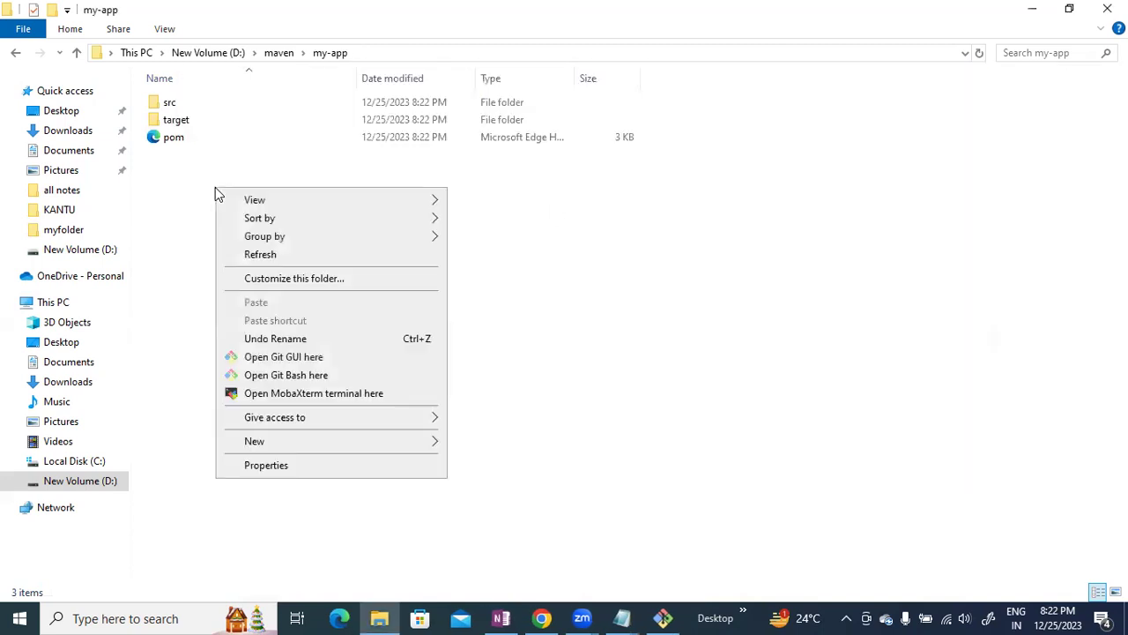
click(285, 377)
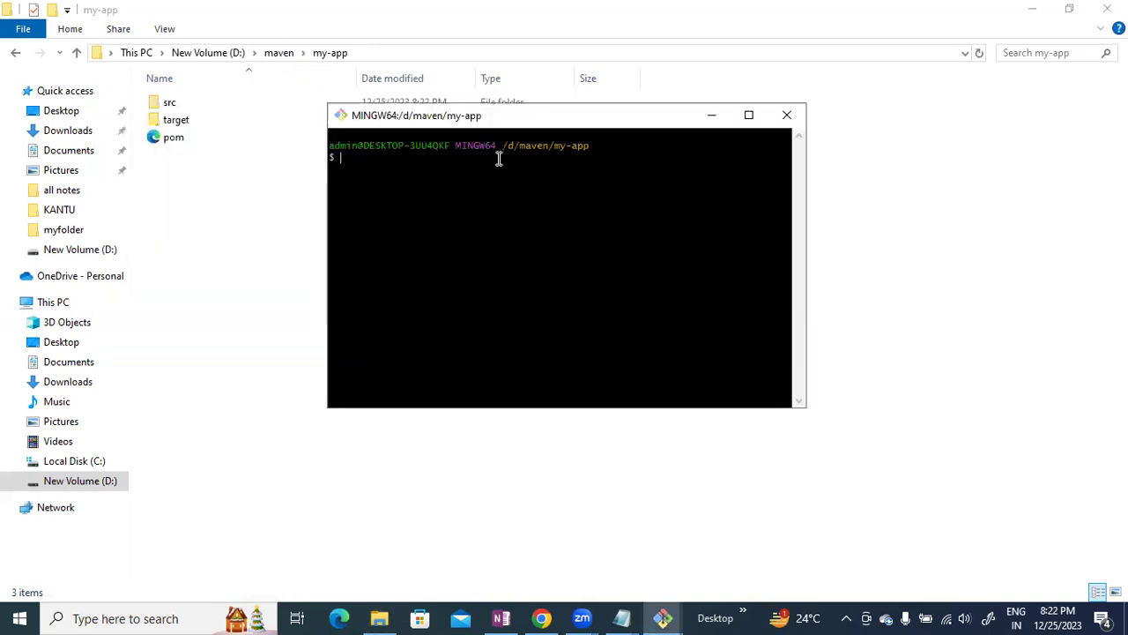
text(git init)
key(Return)
Check the repository with git status and stage all the project files with git add.
text(git status)
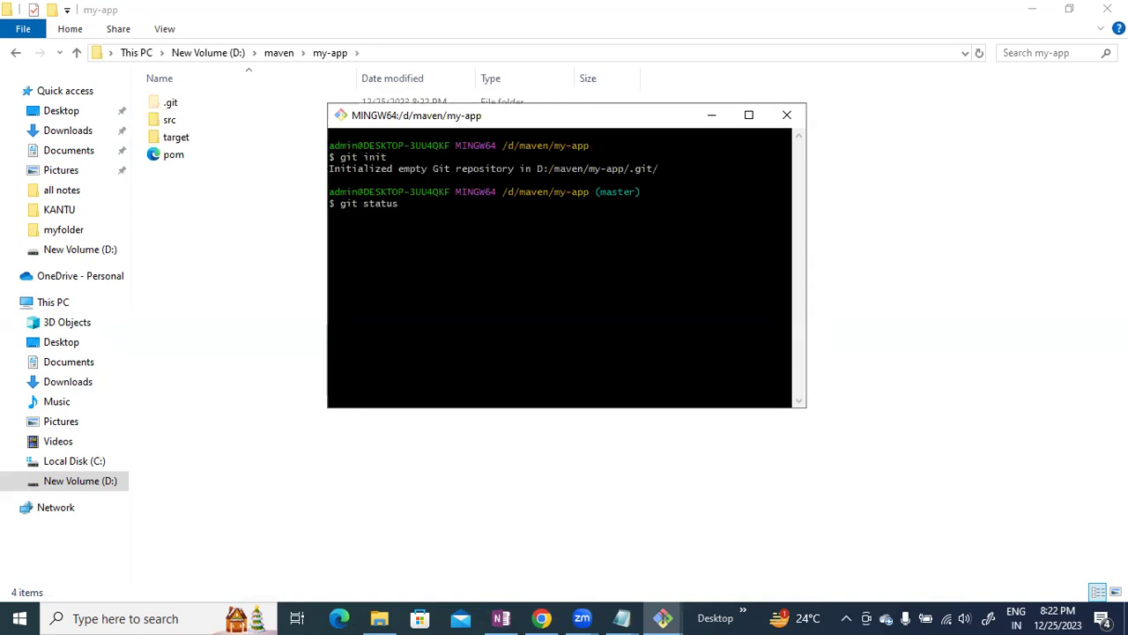
key(Return)
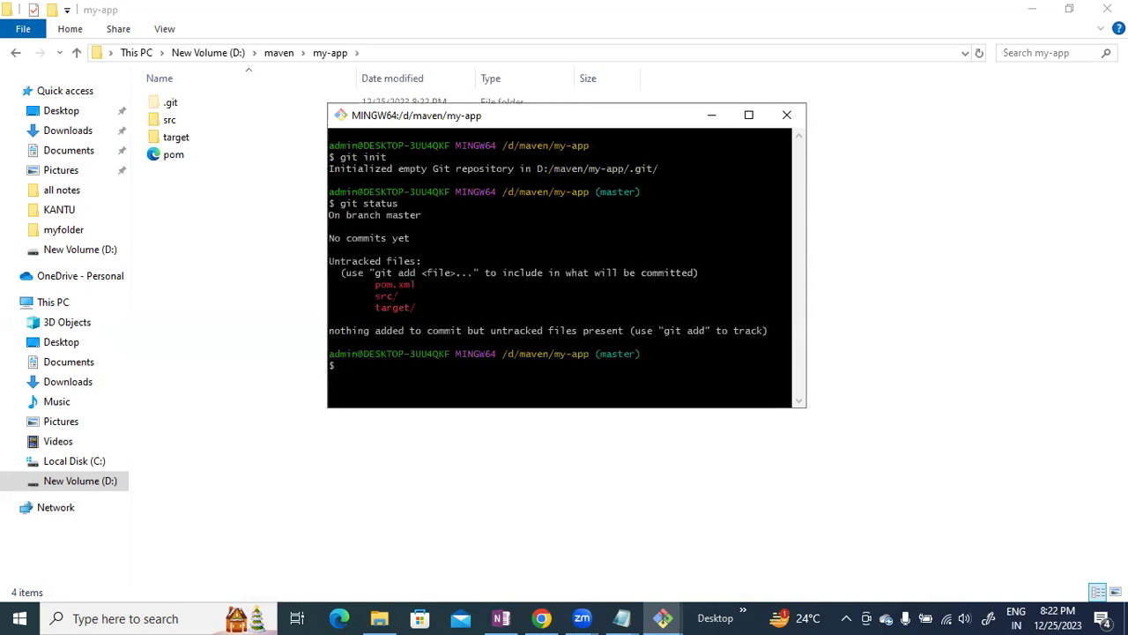
text(git add .)
key(Return)
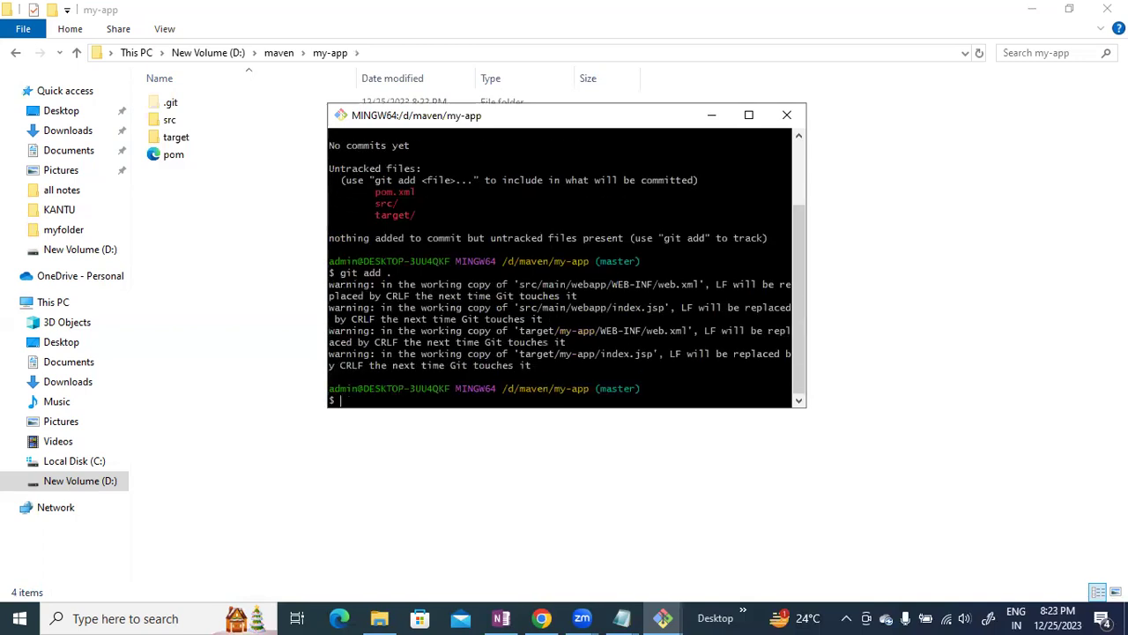
Write a git commit -m command for the staged files, with the cursor placed between the message quotes.
text(git commit -m"")
key(Left)
key(Left)
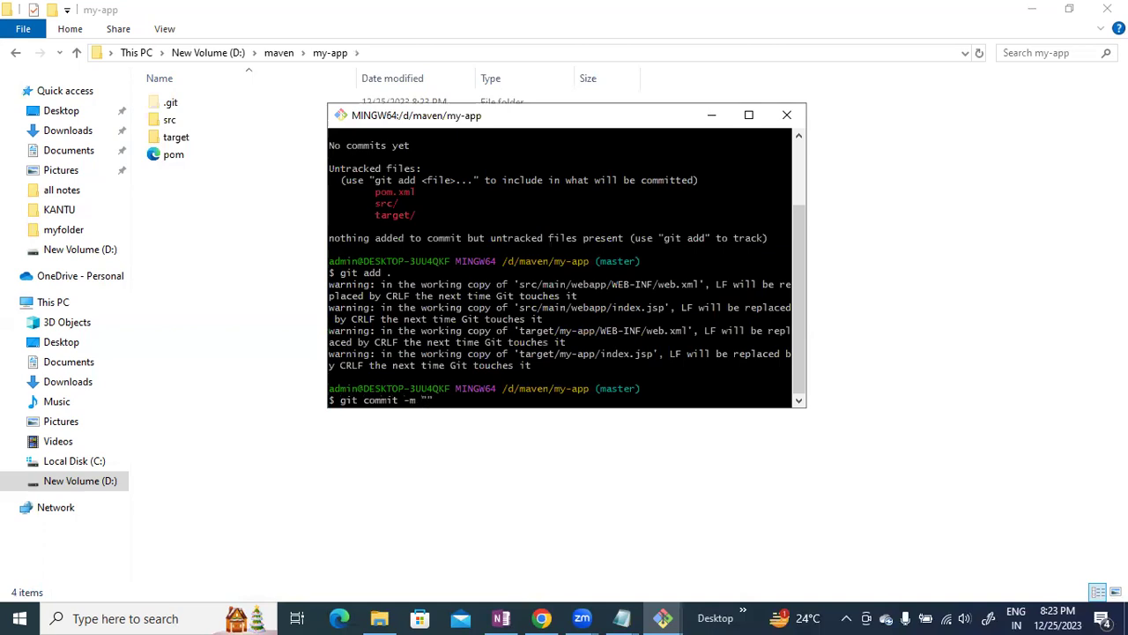